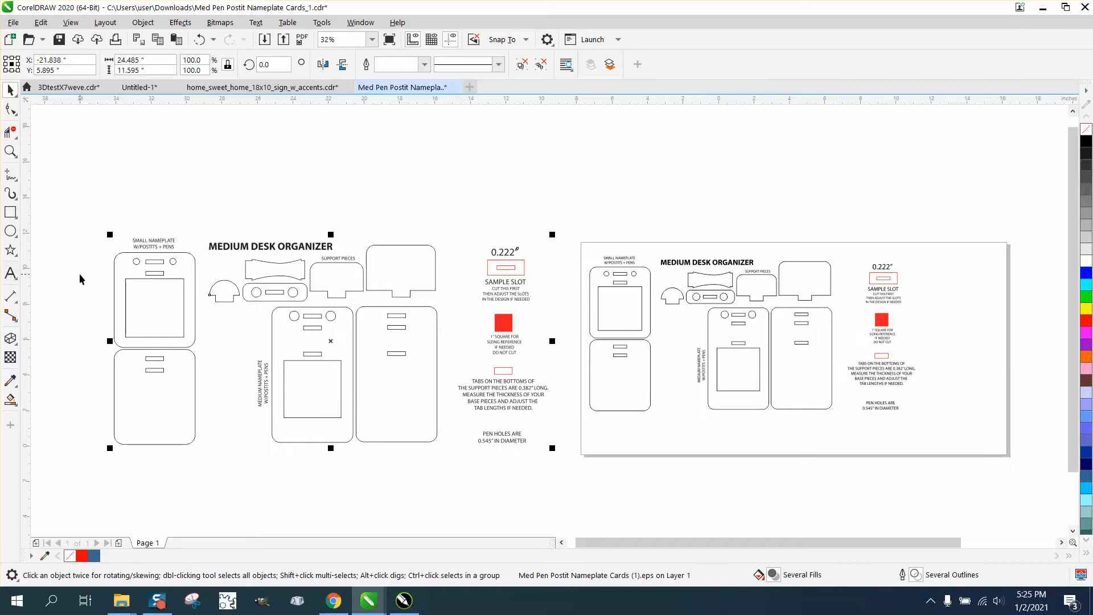
Step: Add a parallel dimension across the width of the small nameplate's window on the original design
click(13, 300)
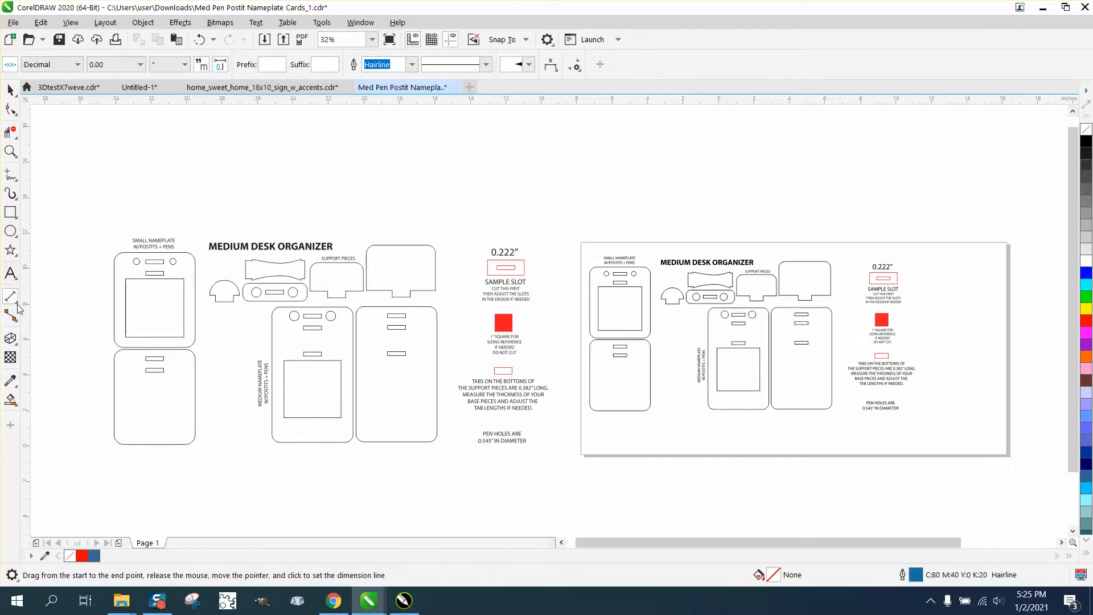
click(18, 308)
click(68, 295)
drag(126, 311, 183, 311)
click(183, 304)
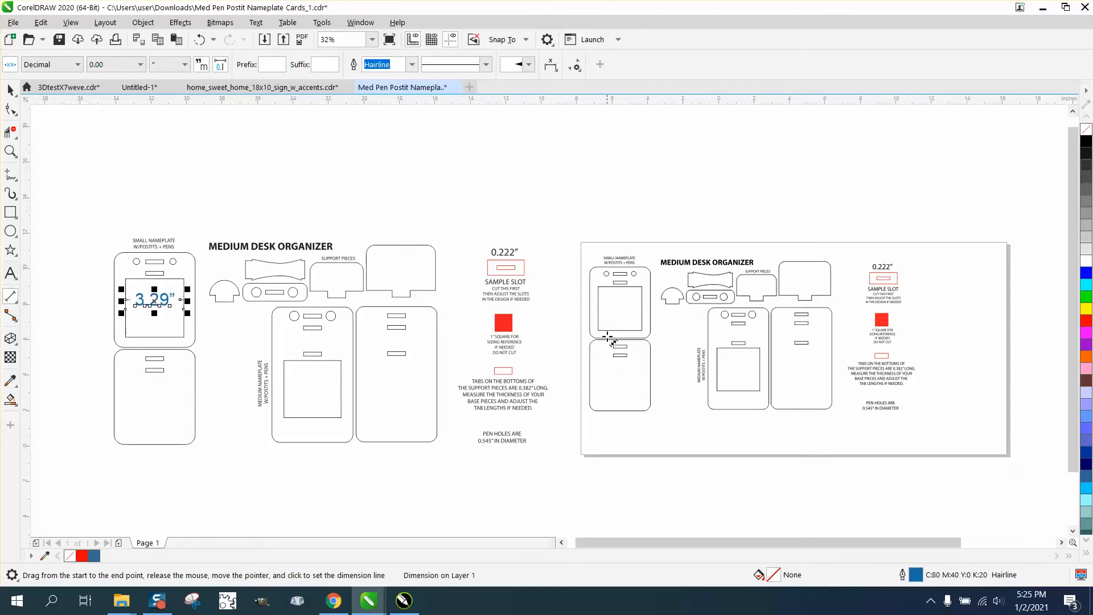
Step: Add a parallel dimension across the same window on the imported copy, then deselect everything
drag(600, 309, 640, 307)
click(640, 305)
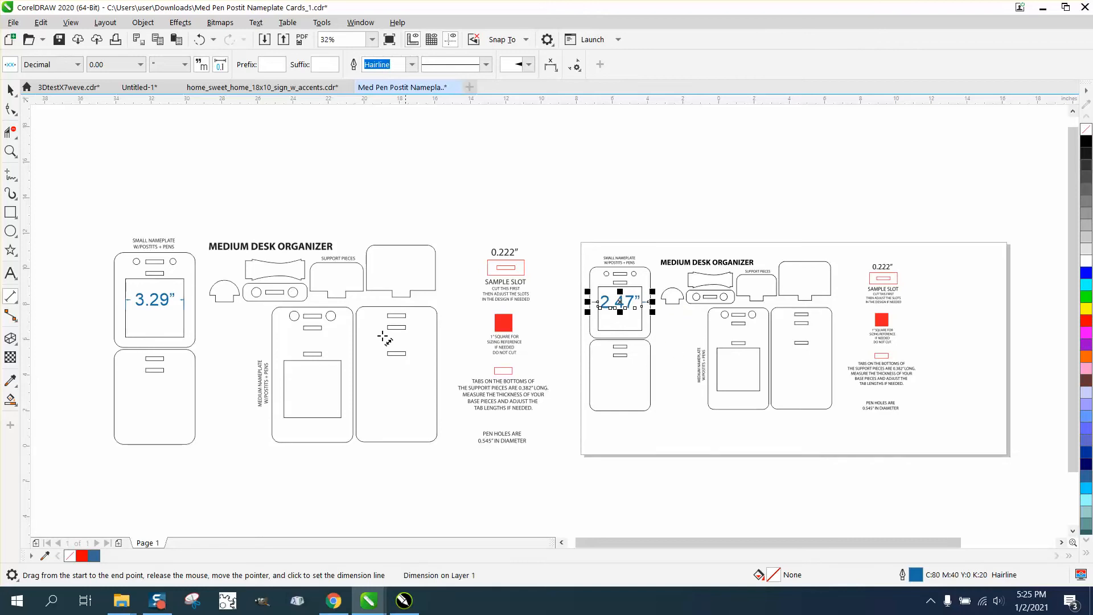
click(10, 90)
click(371, 184)
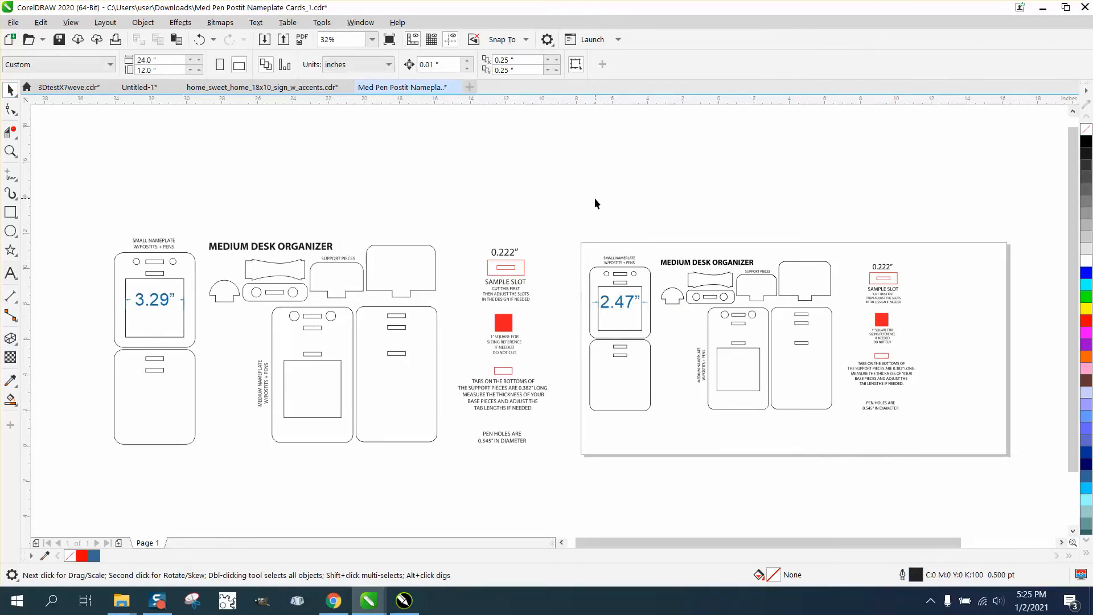
Step: Open Calculator, compute 2.47 ÷ 3.29, and close it
key(XF86Calculator)
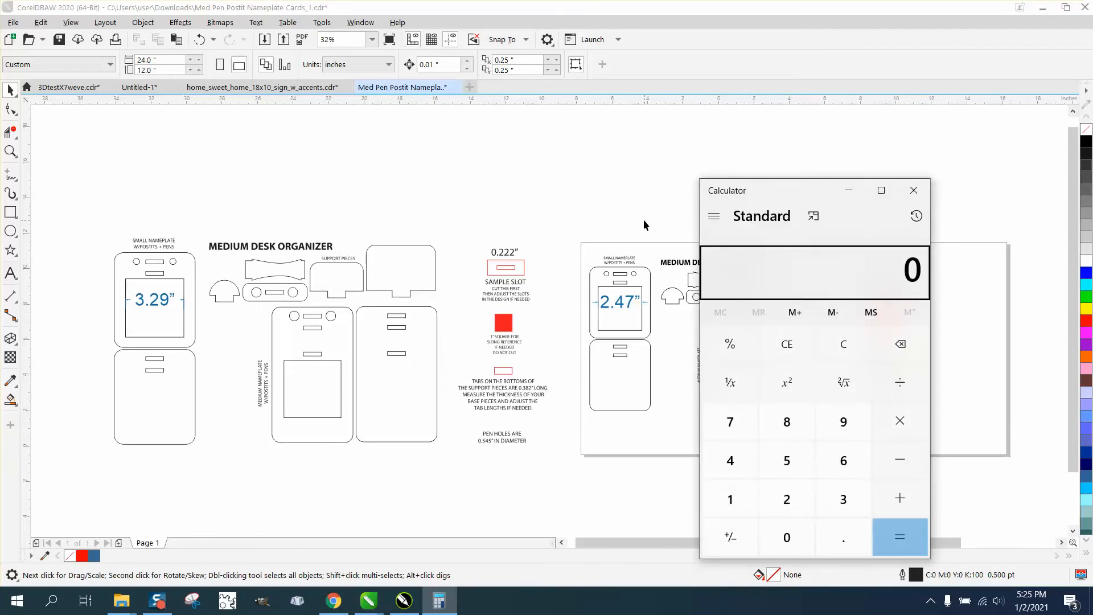
text(2.47 ÷ )
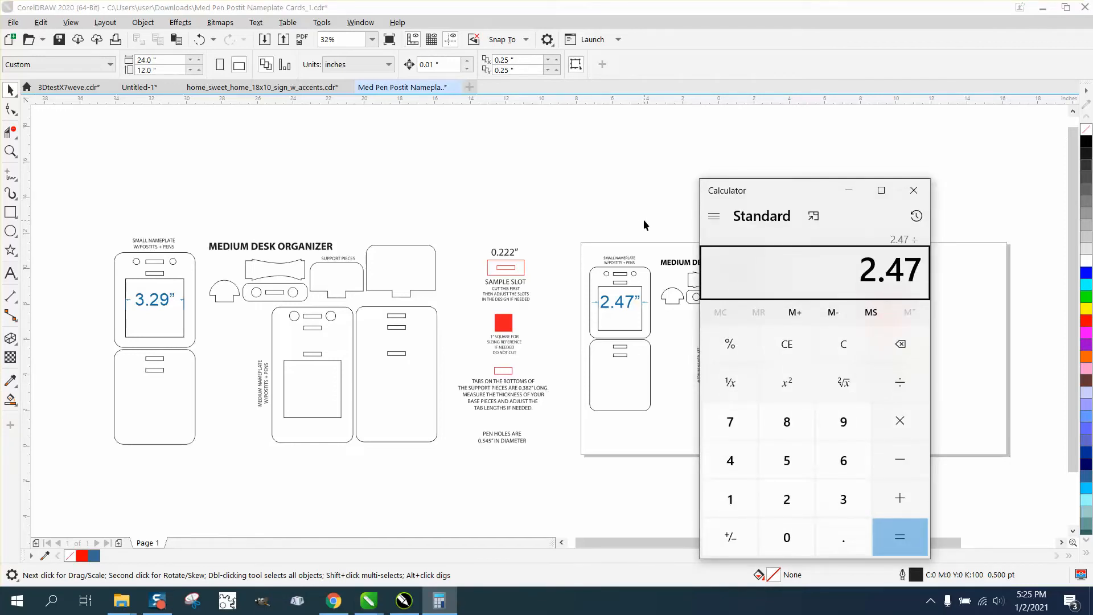
text(3.29)
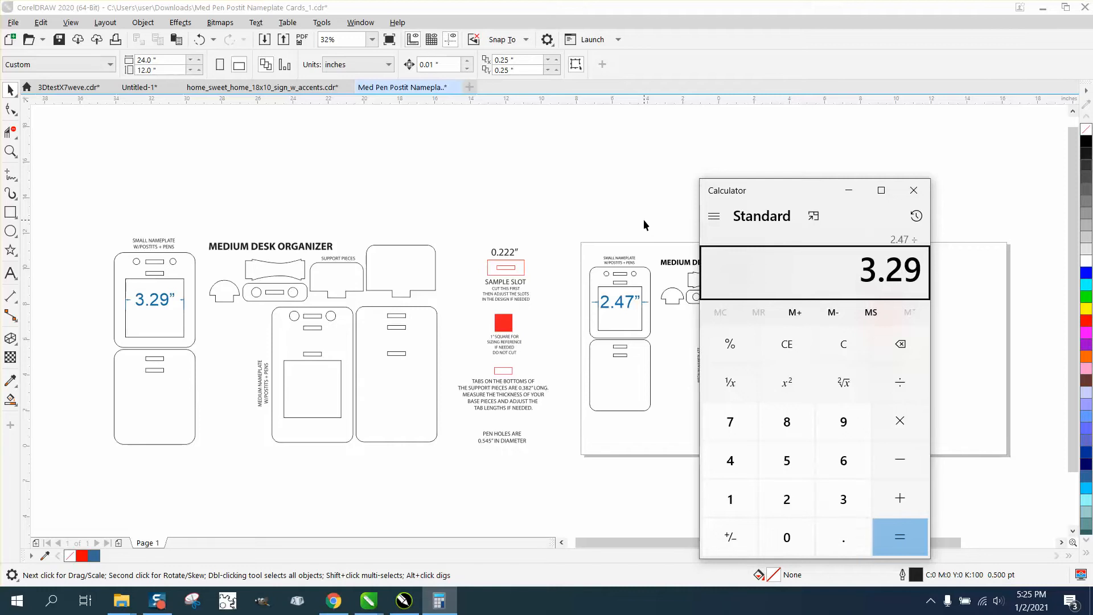
key(Return)
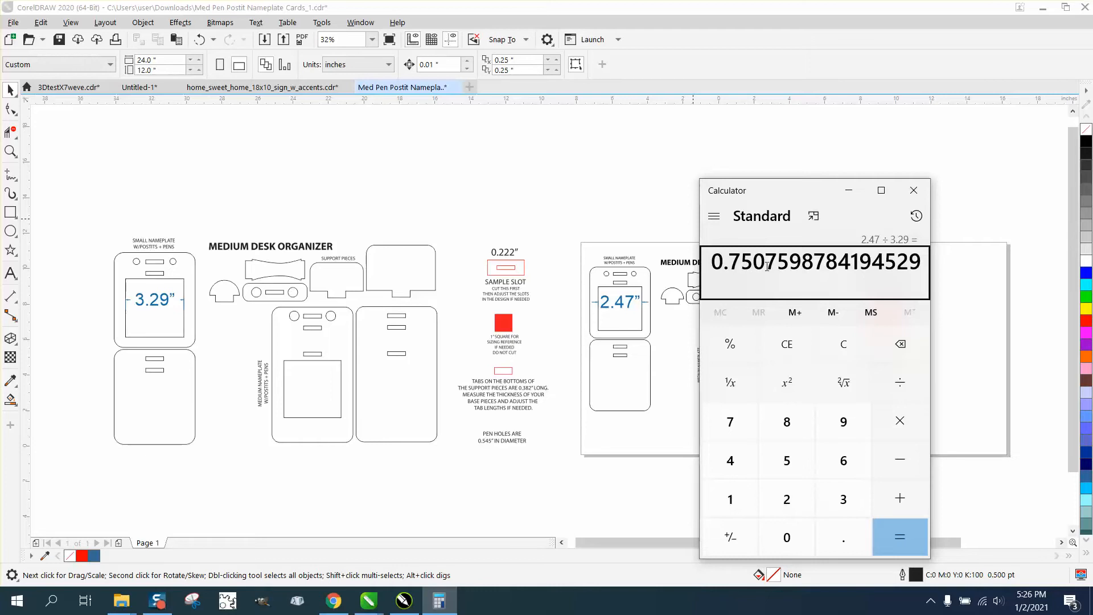
click(913, 190)
Step: Delete the window dimension on the imported copy
click(633, 299)
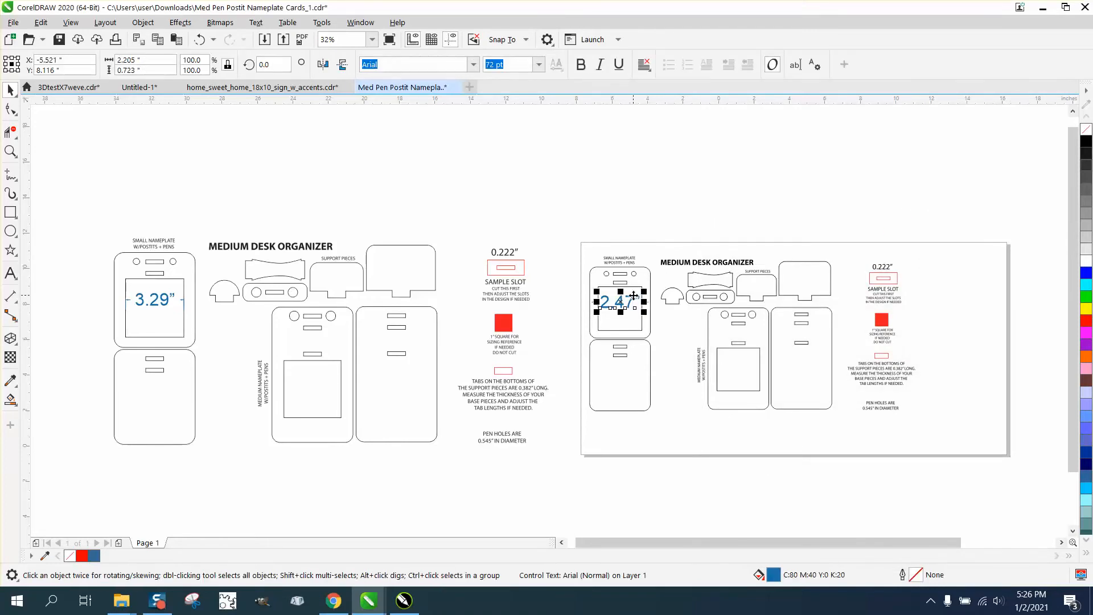
key(Delete)
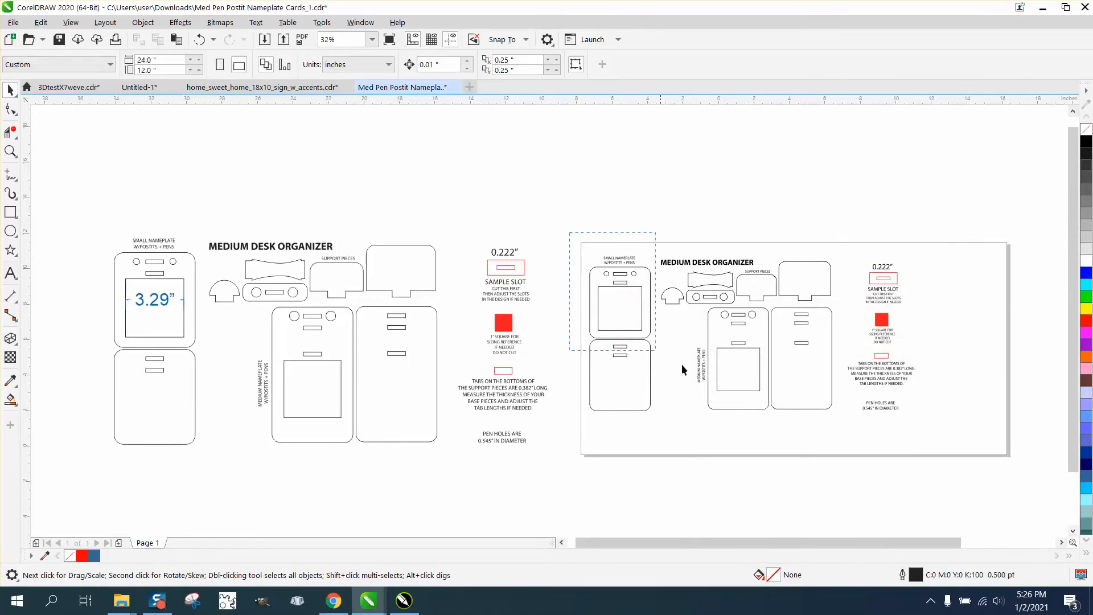
Step: Select the whole imported design, scale it proportionally by dividing its width by the calculated ratio, and shift it slightly right
drag(682, 365, 928, 444)
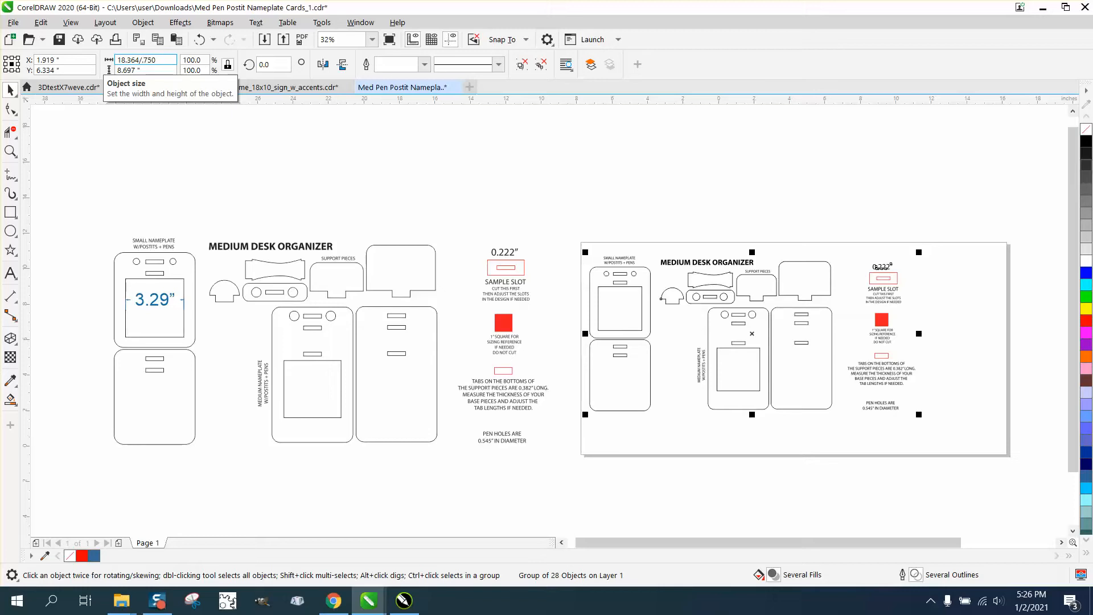
key(Return)
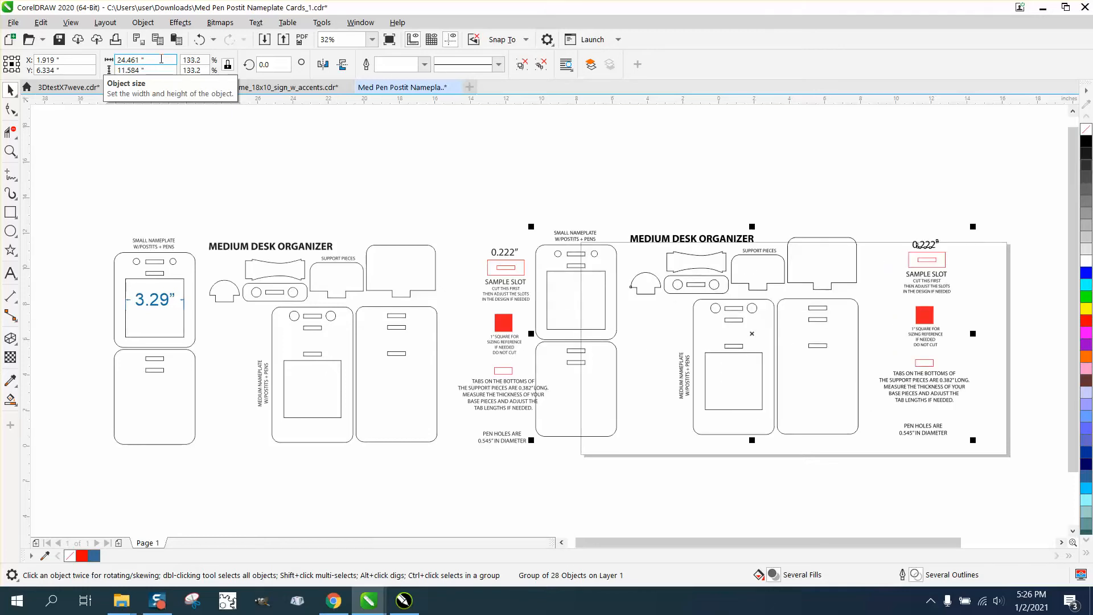
drag(723, 289, 764, 299)
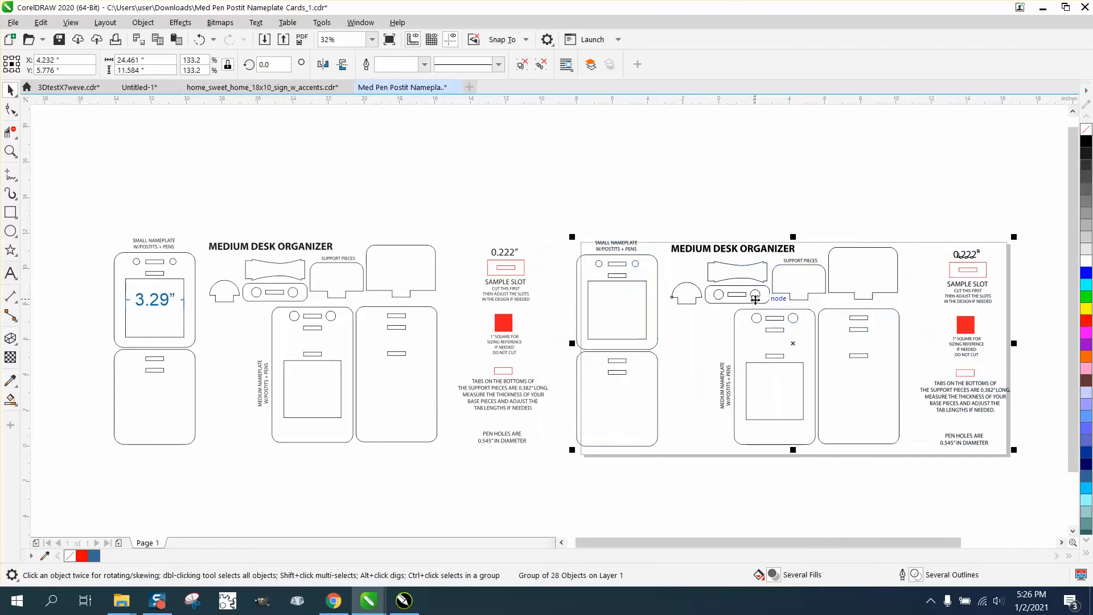
Step: Zoom in and dimension the small nameplate's window width on the rescaled copy to check it matches
click(10, 151)
drag(520, 254, 700, 358)
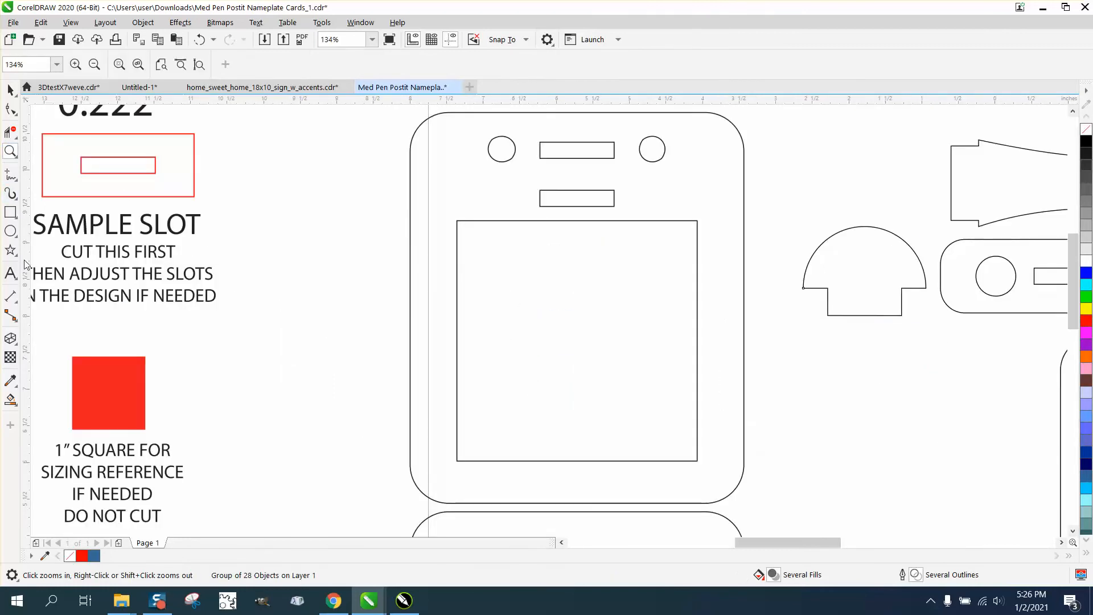
click(15, 306)
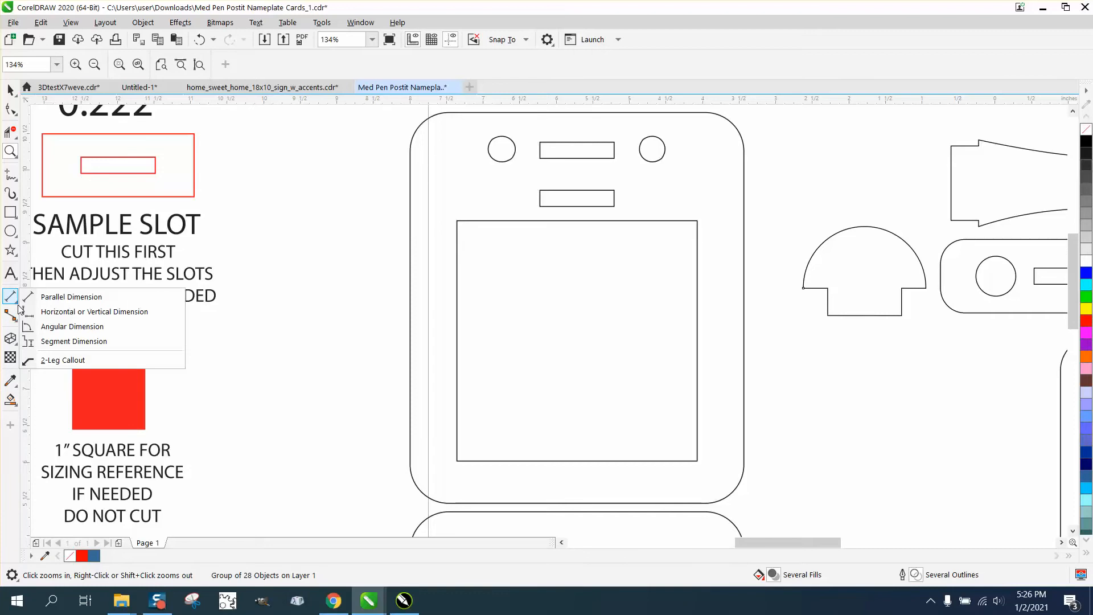
click(50, 297)
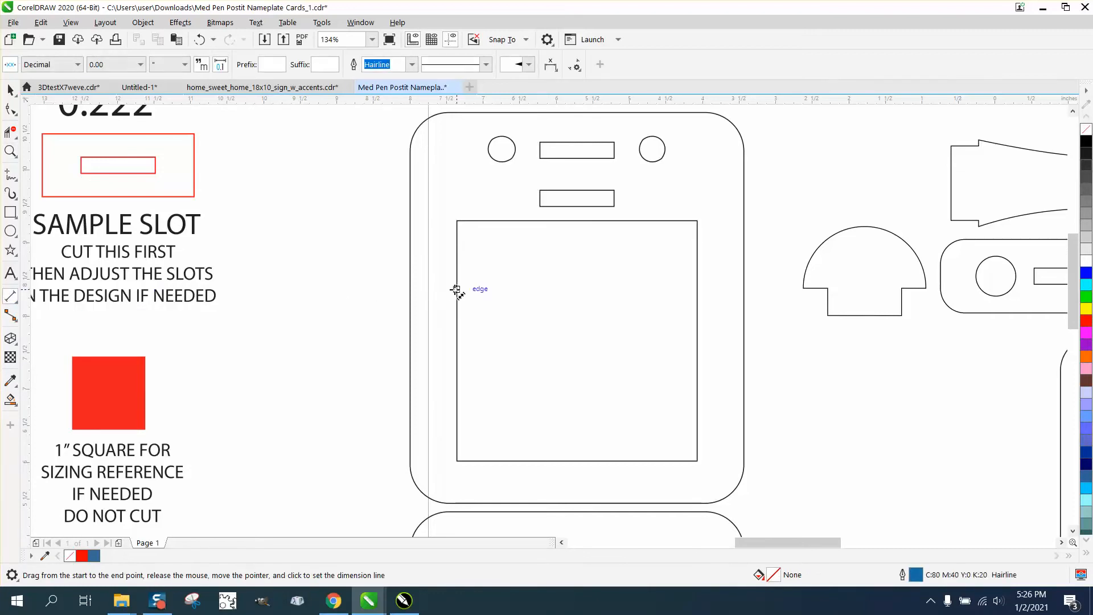
drag(457, 290, 697, 291)
click(689, 311)
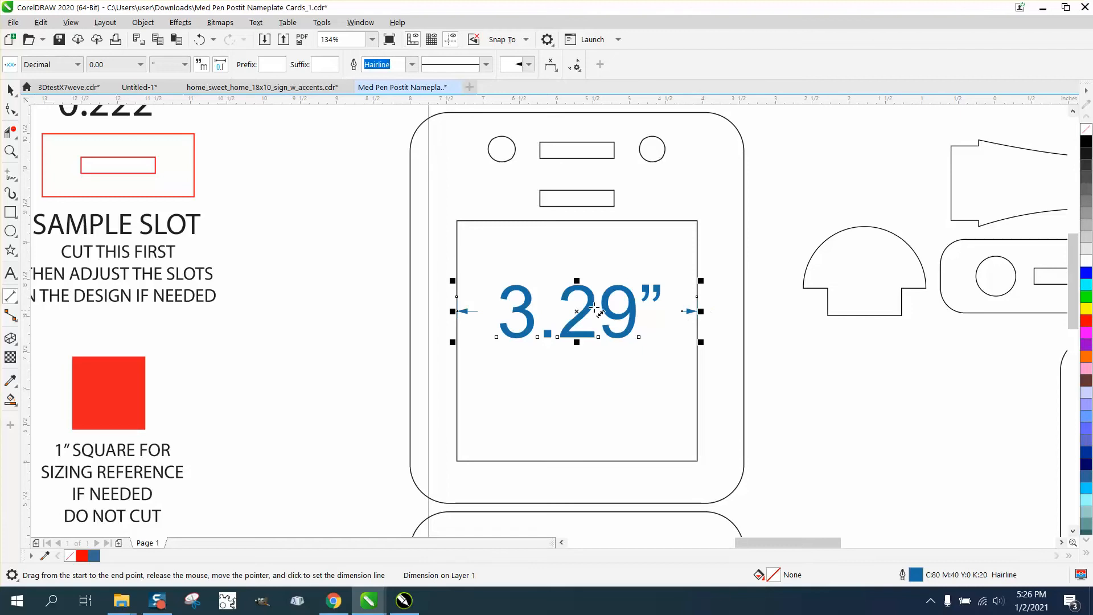
click(10, 91)
Step: Use Smart Fill to create filled shapes from a pen hole on the original and on the rescaled copy
scroll(494, 308, down, 4)
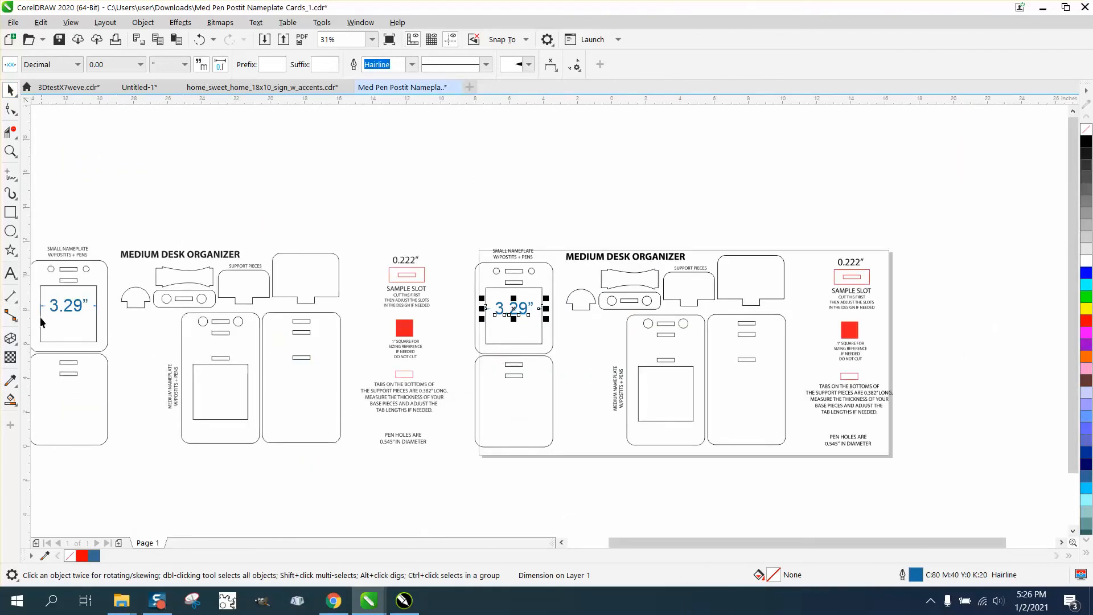
click(11, 400)
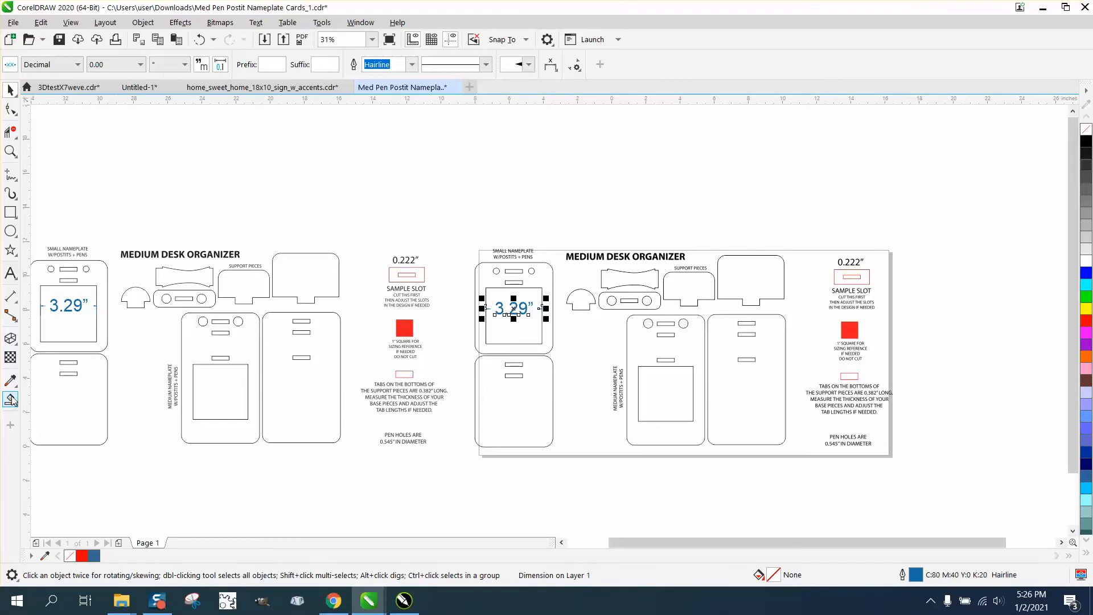
click(203, 300)
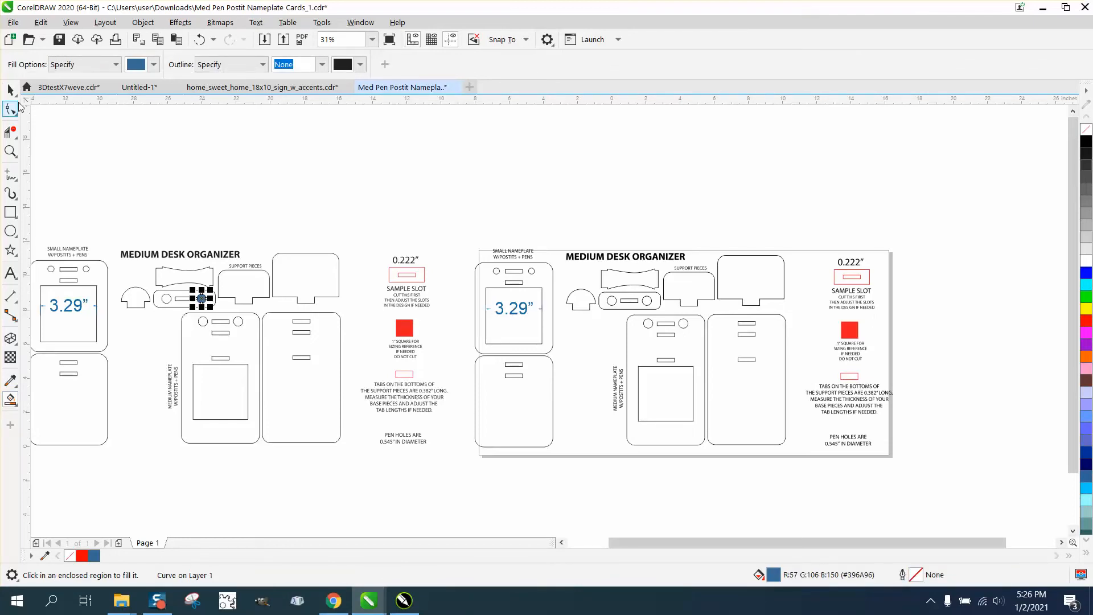
click(650, 301)
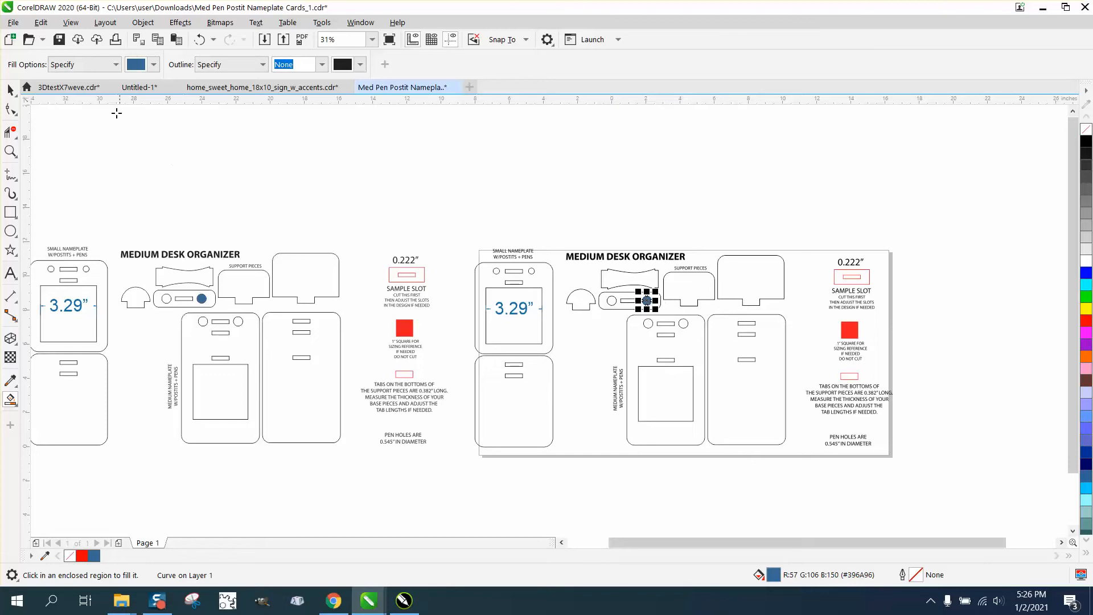
Step: Move both filled pen-hole shapes above the designs, side by side for comparison
click(10, 90)
drag(646, 302, 521, 182)
drag(203, 301, 390, 189)
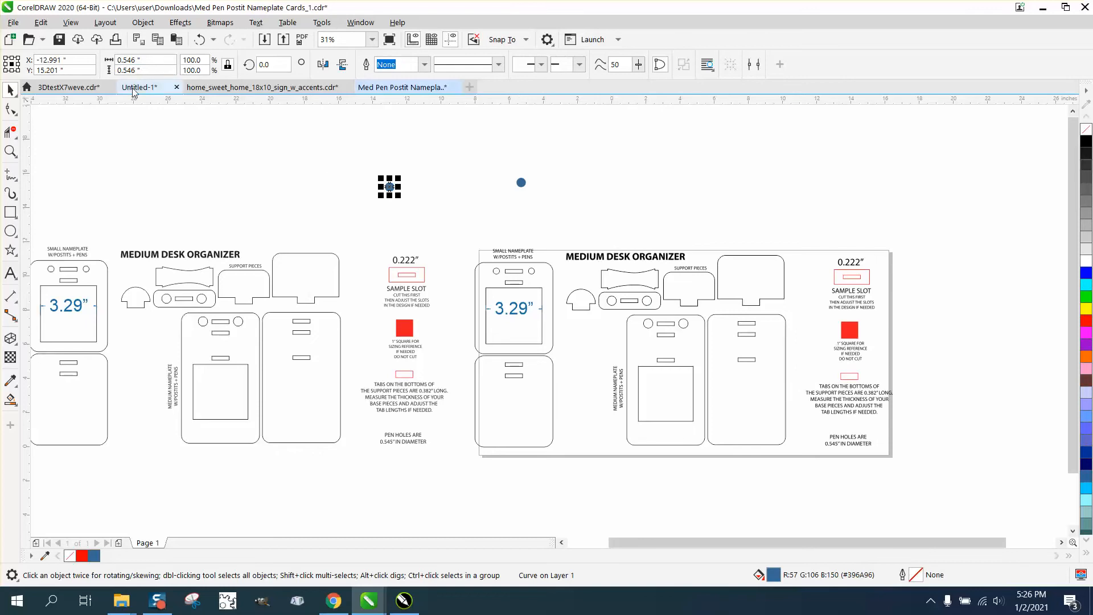
click(521, 185)
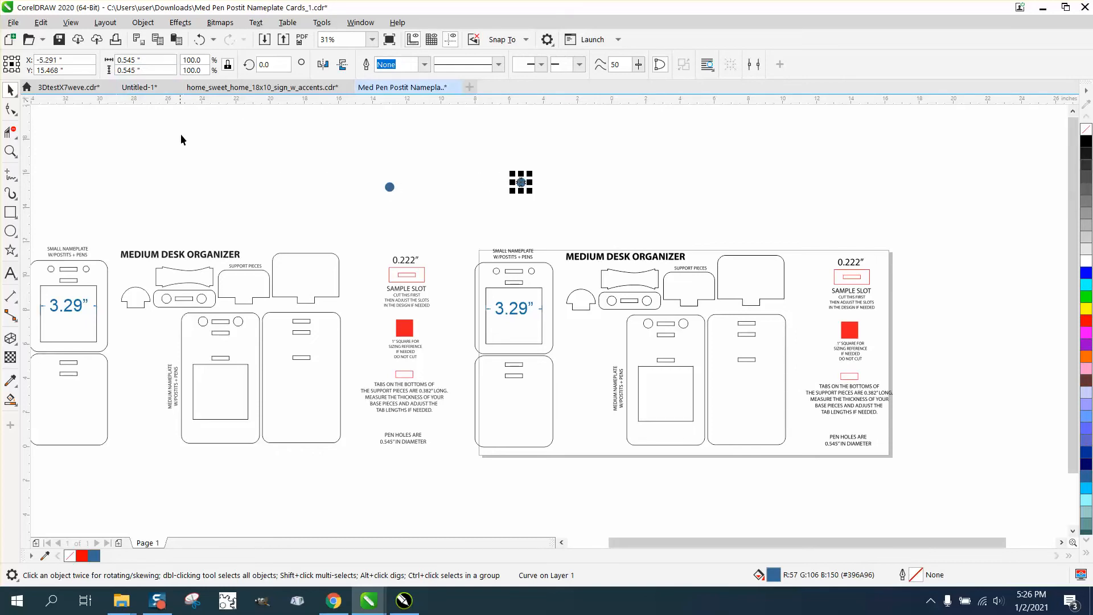
Step: Zoom in and out on the pen holes and slots of both designs to compare their shapes and sizes
click(10, 151)
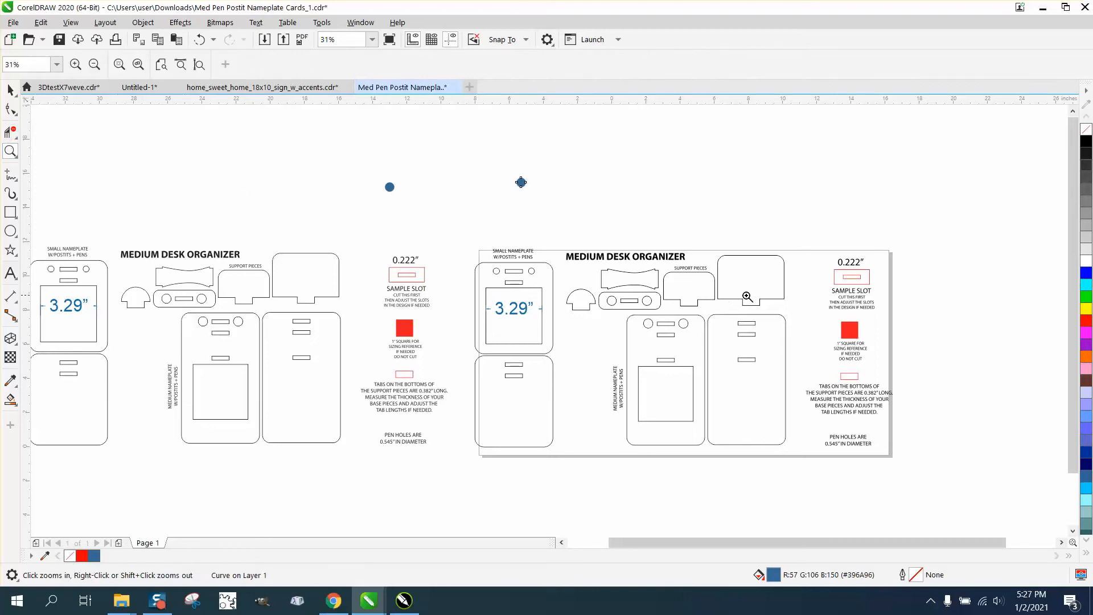
drag(793, 285, 913, 395)
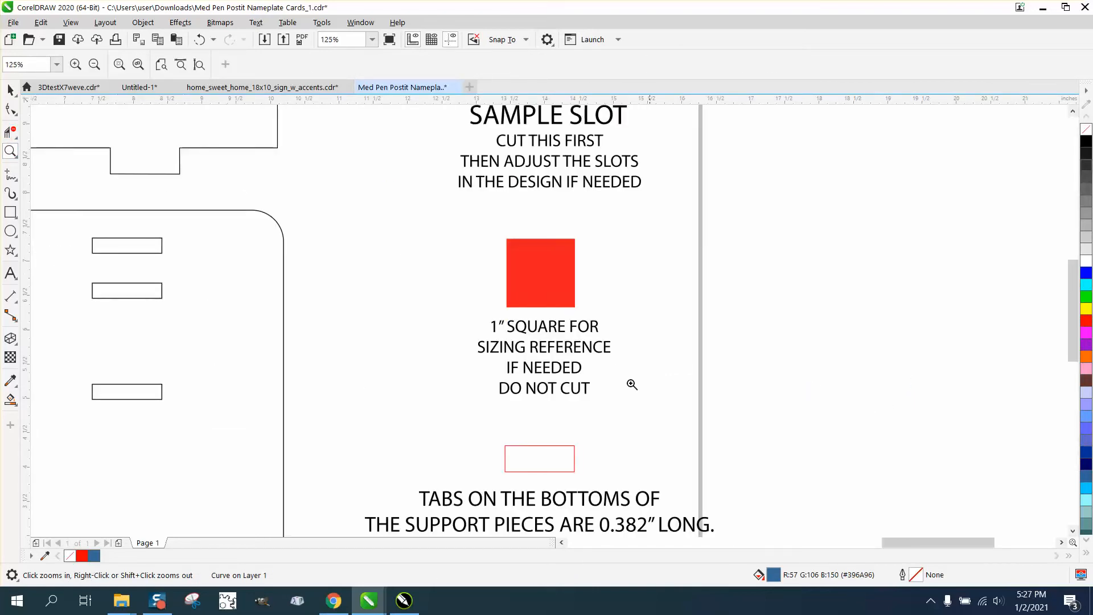
right_click(559, 369)
right_click(574, 472)
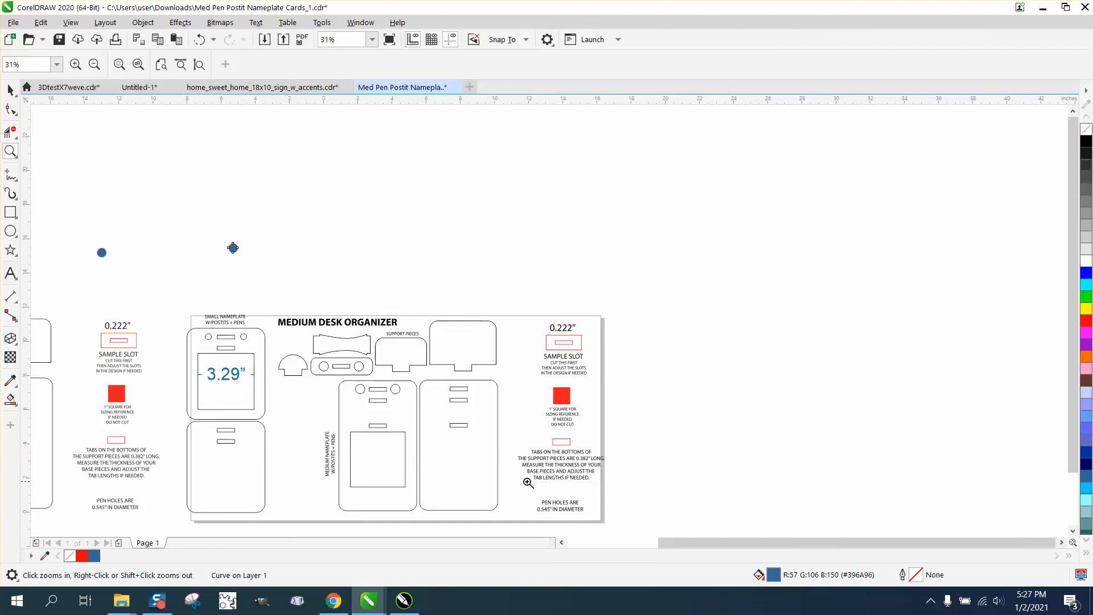
drag(528, 483, 620, 524)
right_click(276, 398)
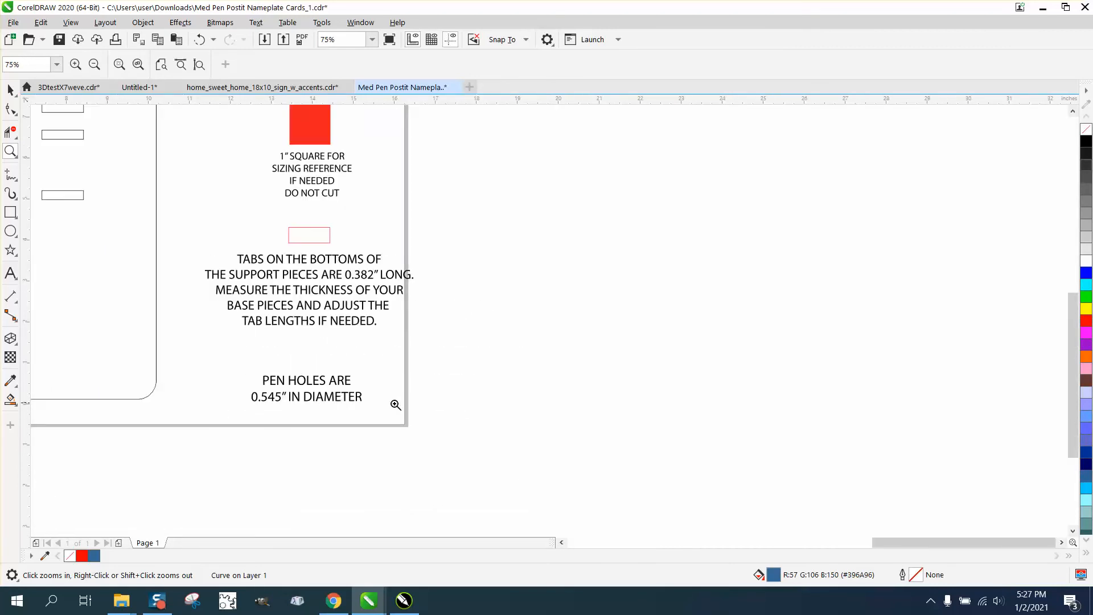
right_click(478, 417)
right_click(482, 415)
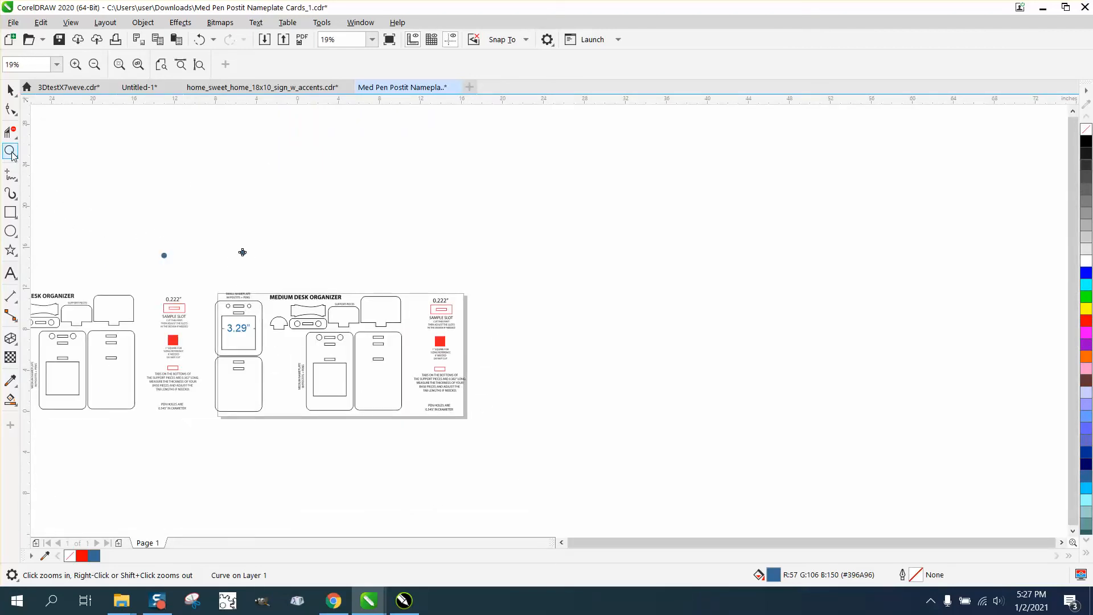
drag(312, 318, 344, 332)
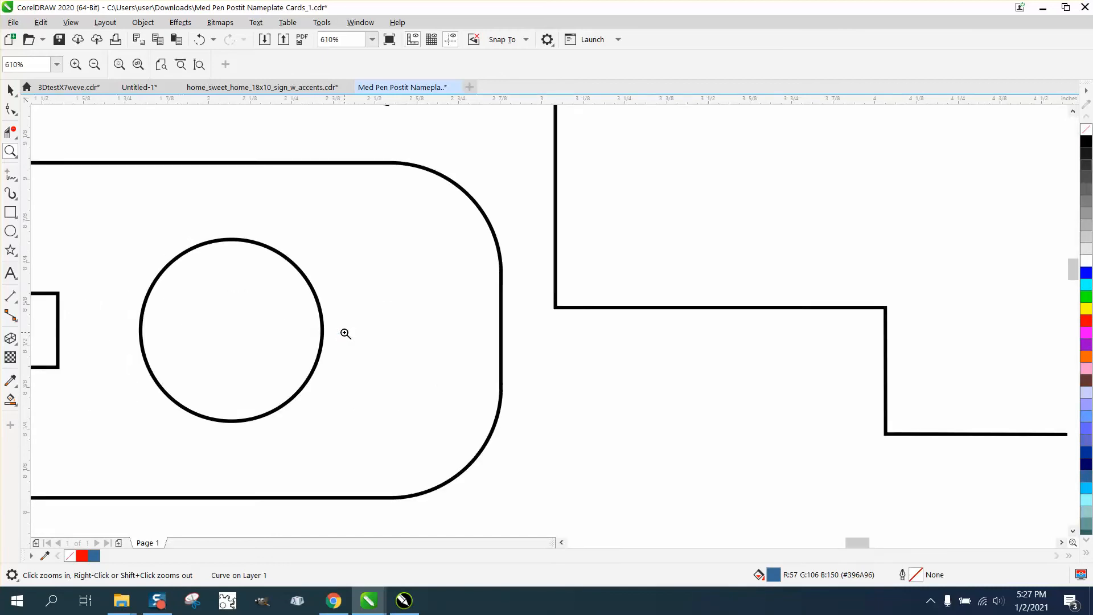
right_click(346, 333)
right_click(353, 332)
drag(468, 415, 572, 485)
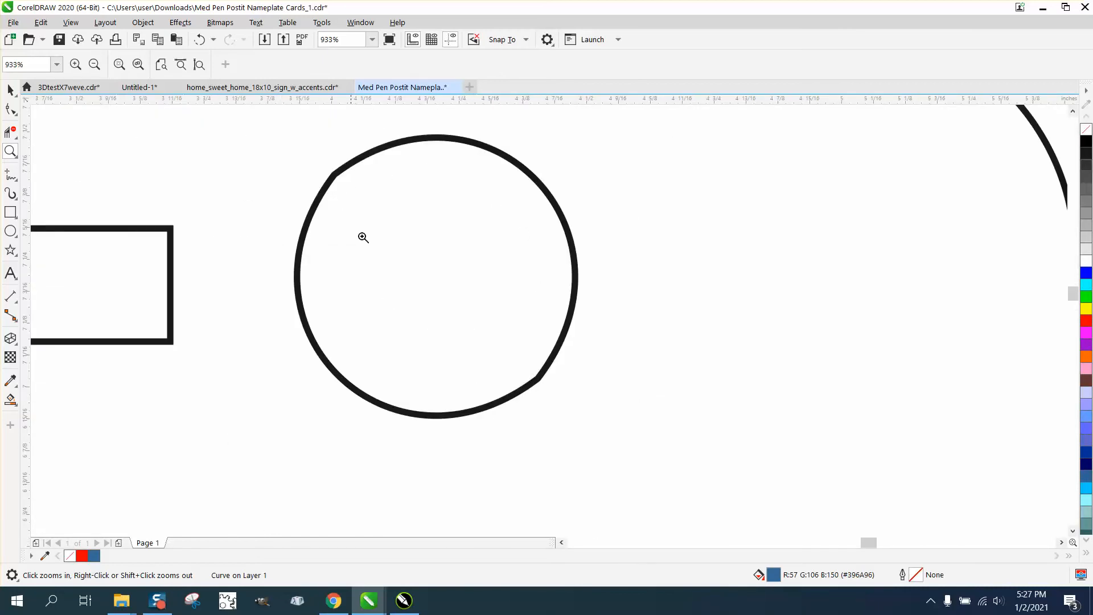
right_click(574, 305)
right_click(573, 305)
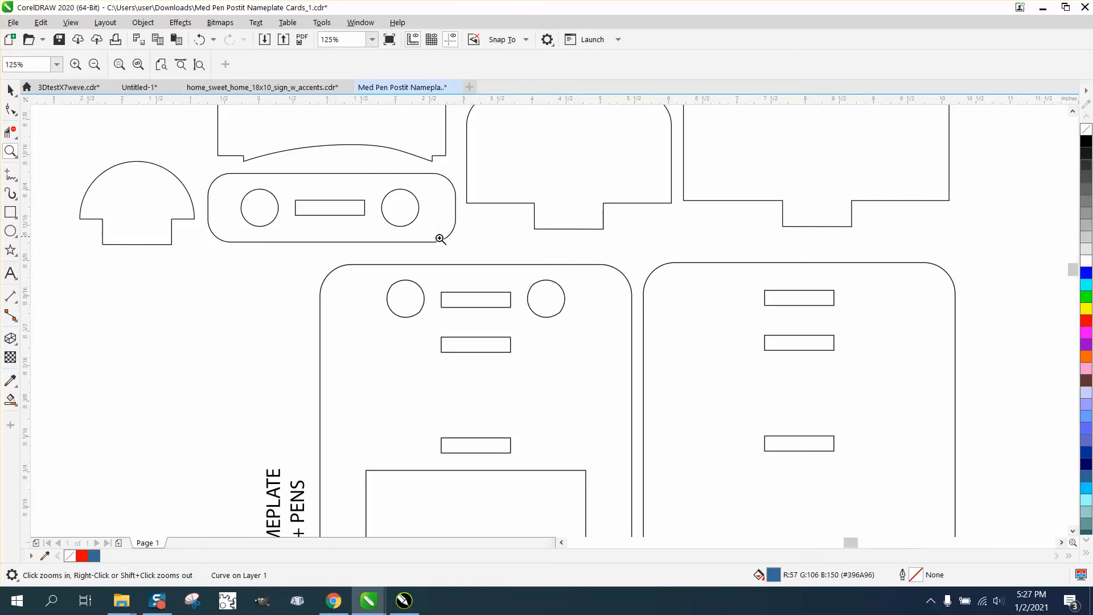
drag(370, 183, 439, 238)
scroll(453, 245, down, 3)
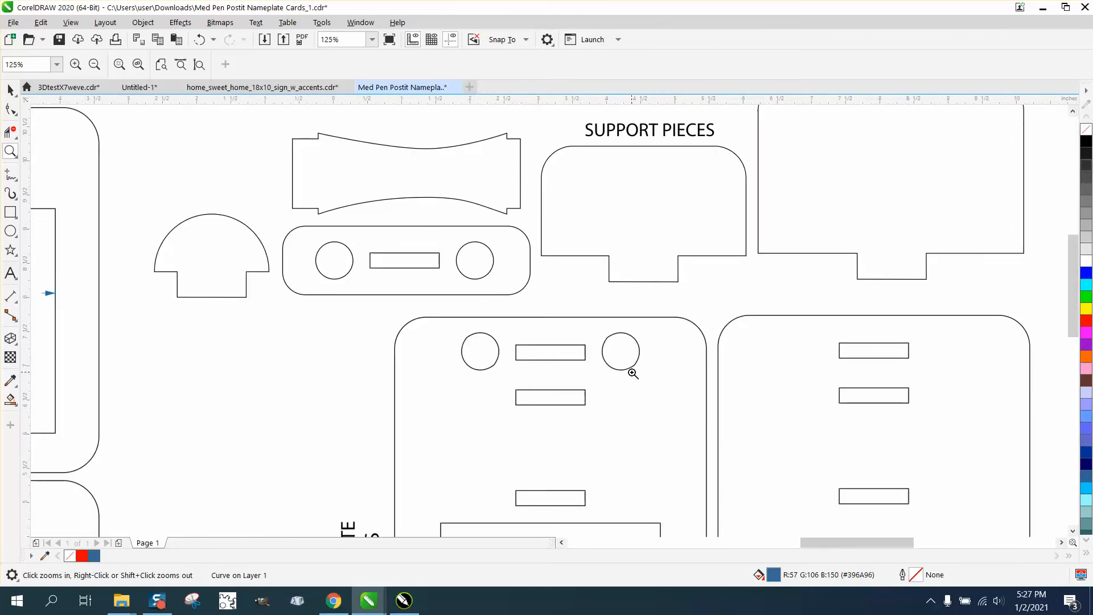
right_click(632, 373)
right_click(626, 367)
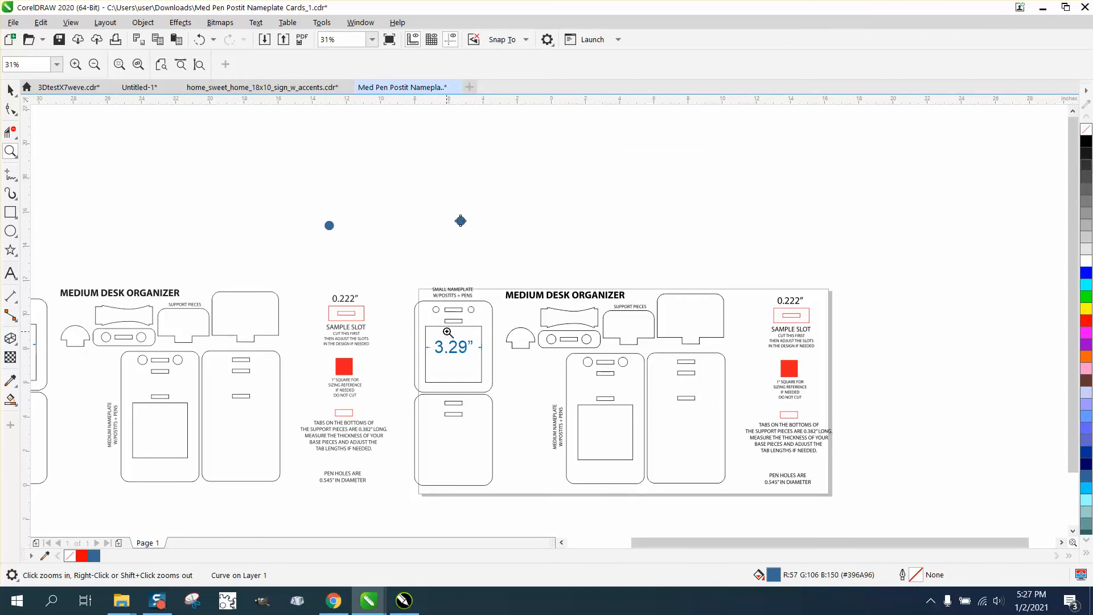
drag(429, 301, 460, 323)
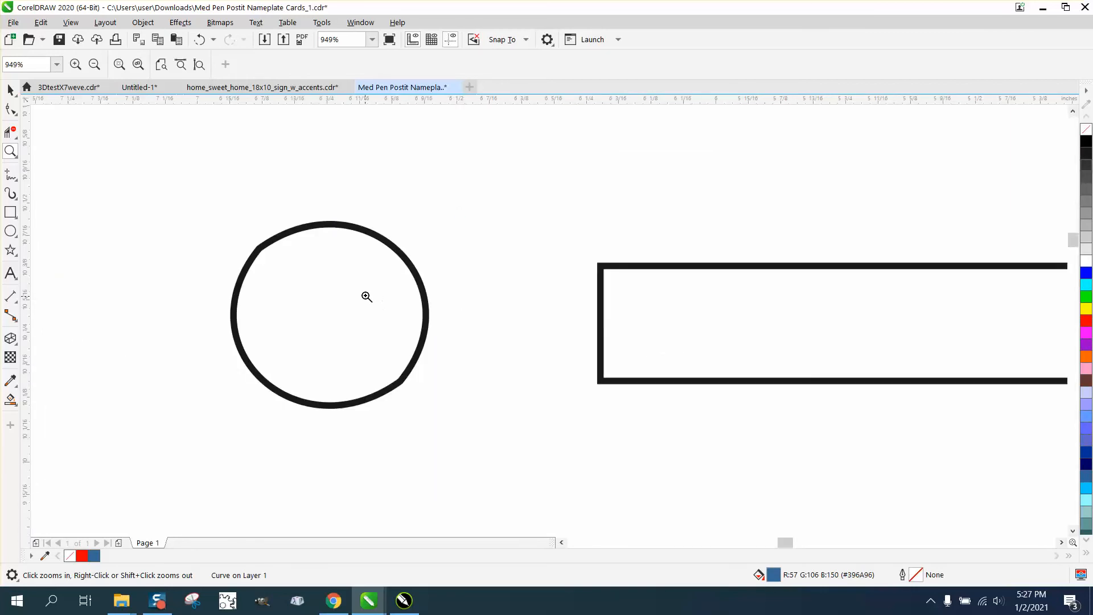
right_click(347, 263)
right_click(347, 264)
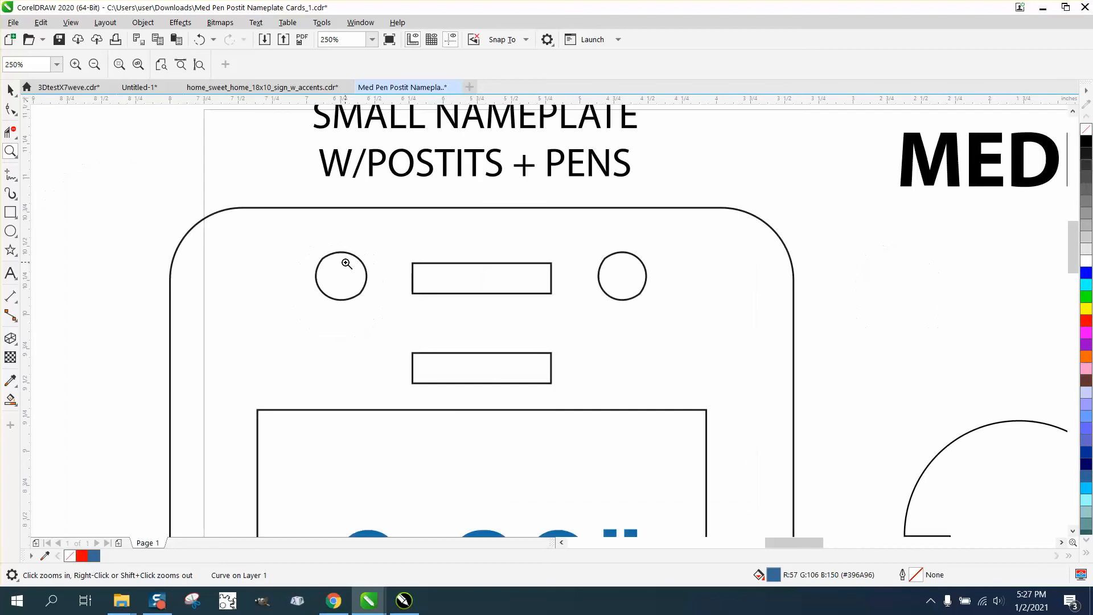
Step: Zoom in and out on the original's sample slot and 1-inch sizing reference square to examine them
right_click(345, 264)
right_click(345, 264)
right_click(344, 264)
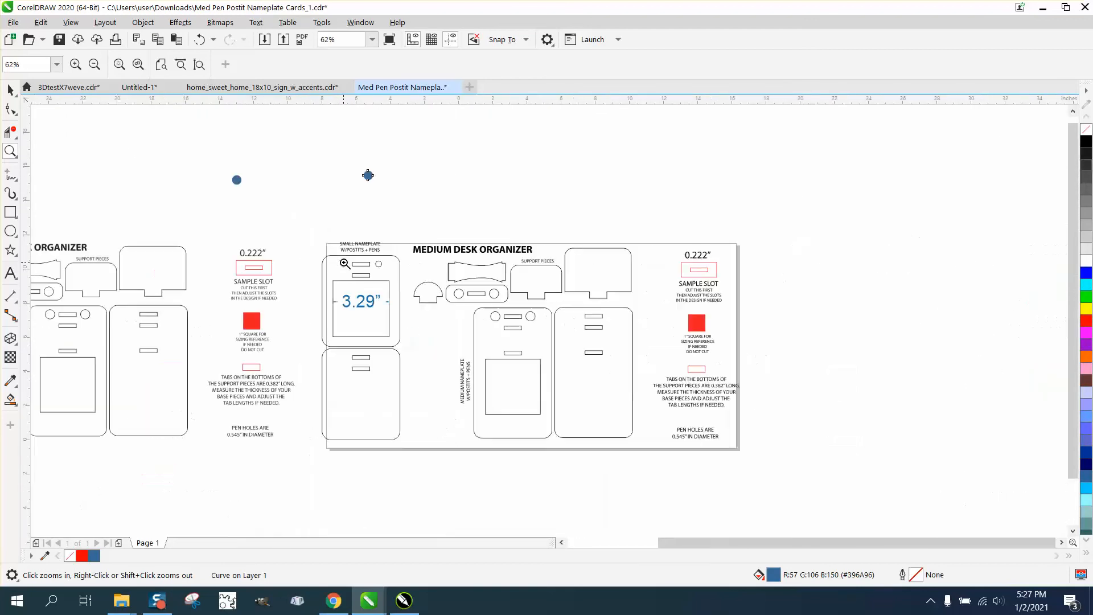
drag(233, 246, 292, 292)
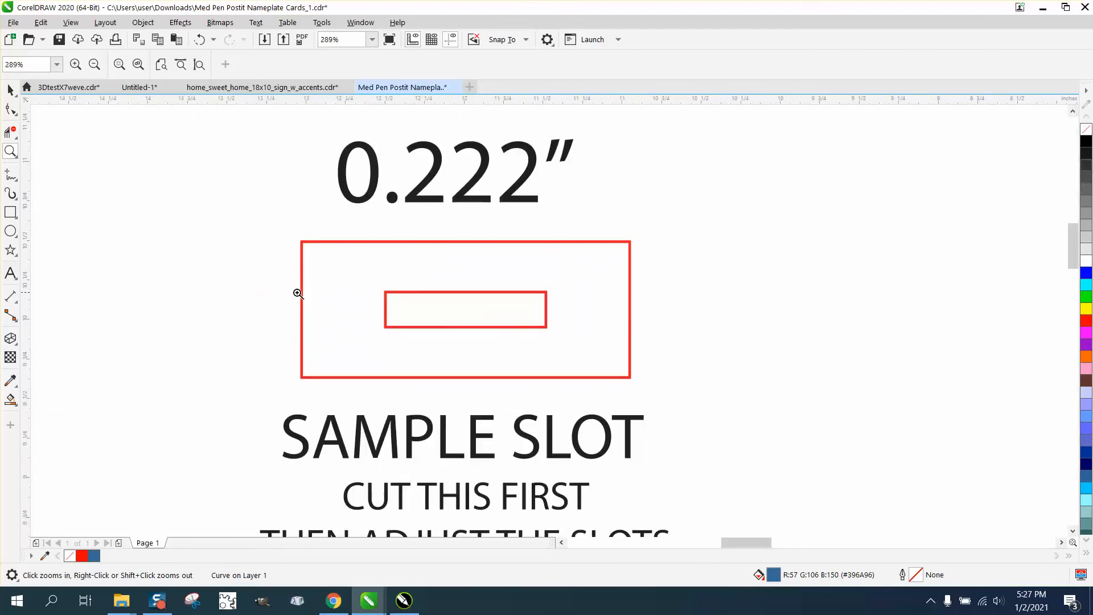
right_click(333, 292)
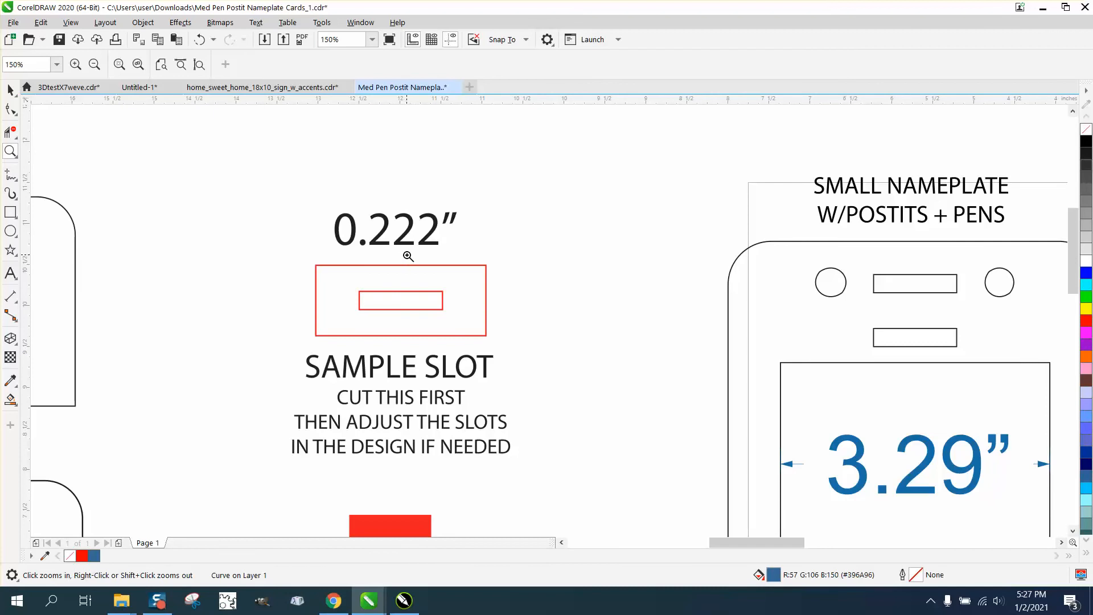
right_click(401, 309)
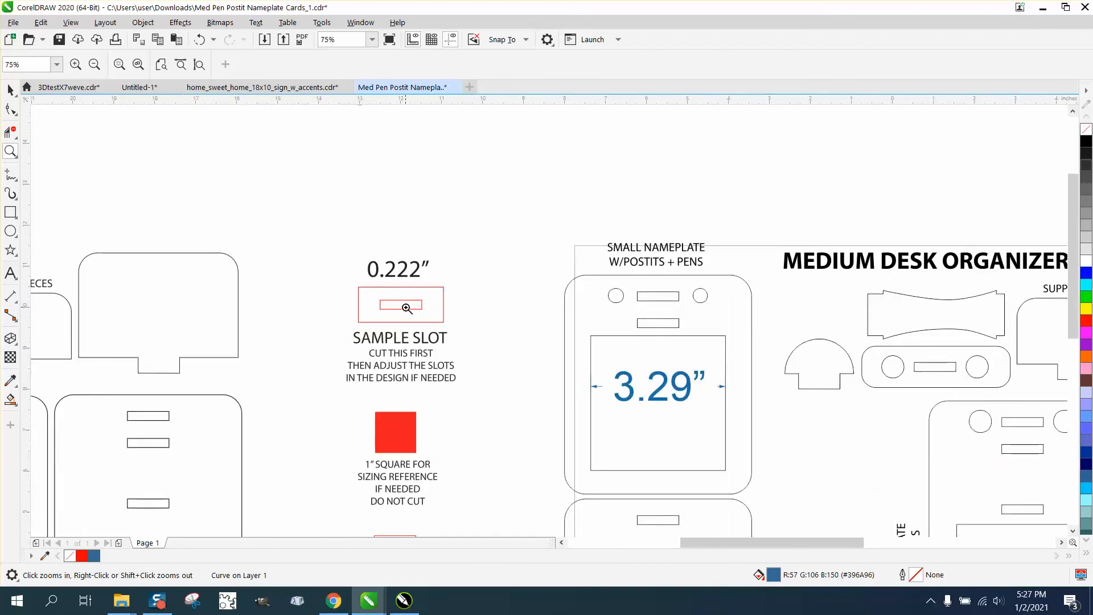
right_click(405, 309)
drag(379, 350, 458, 417)
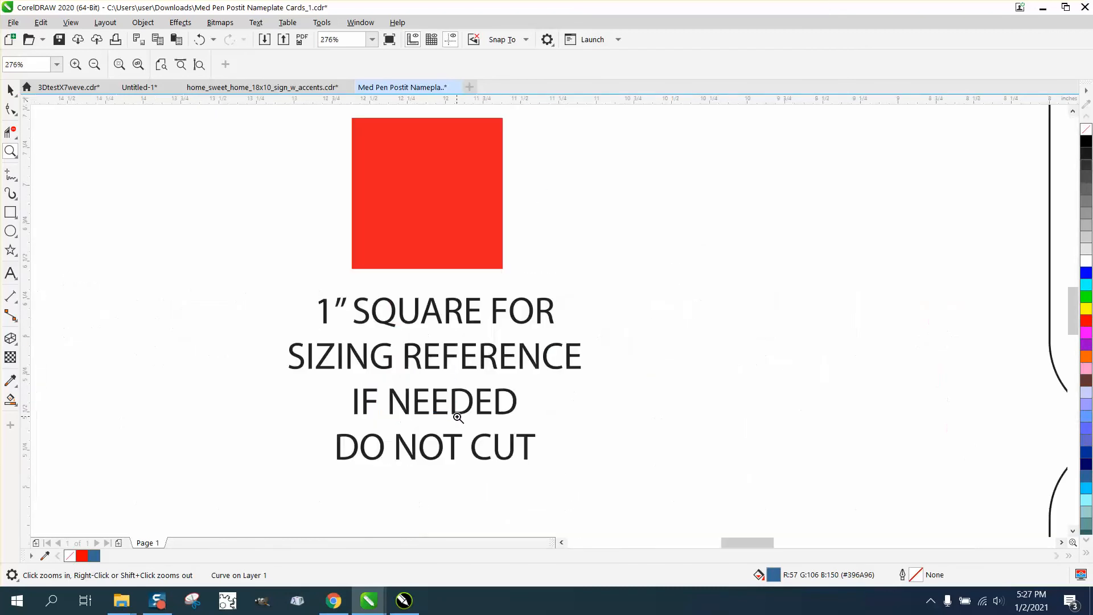
right_click(367, 342)
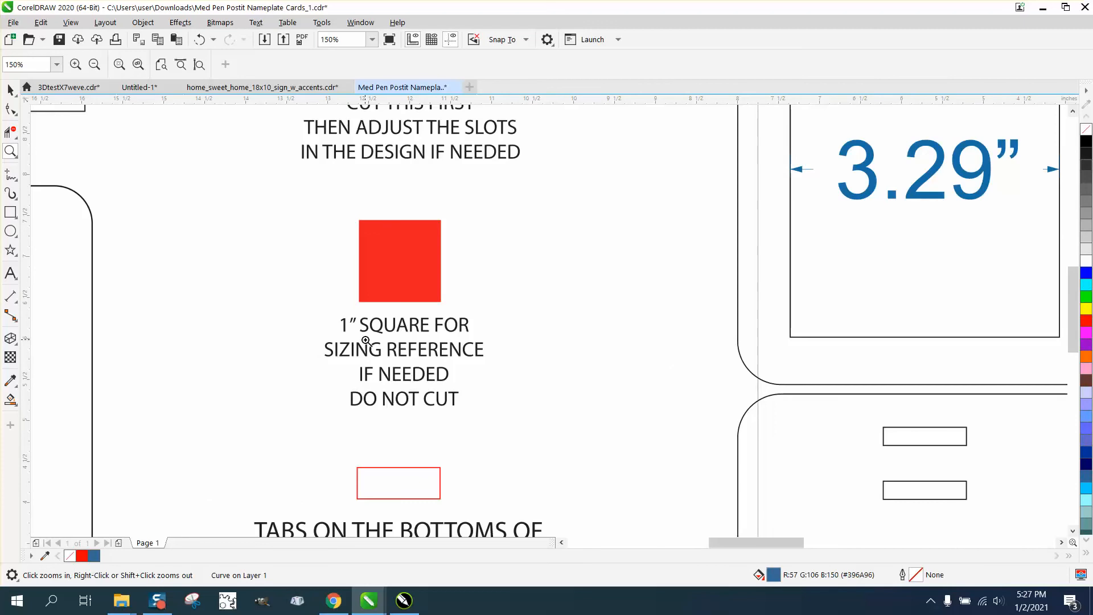
right_click(366, 341)
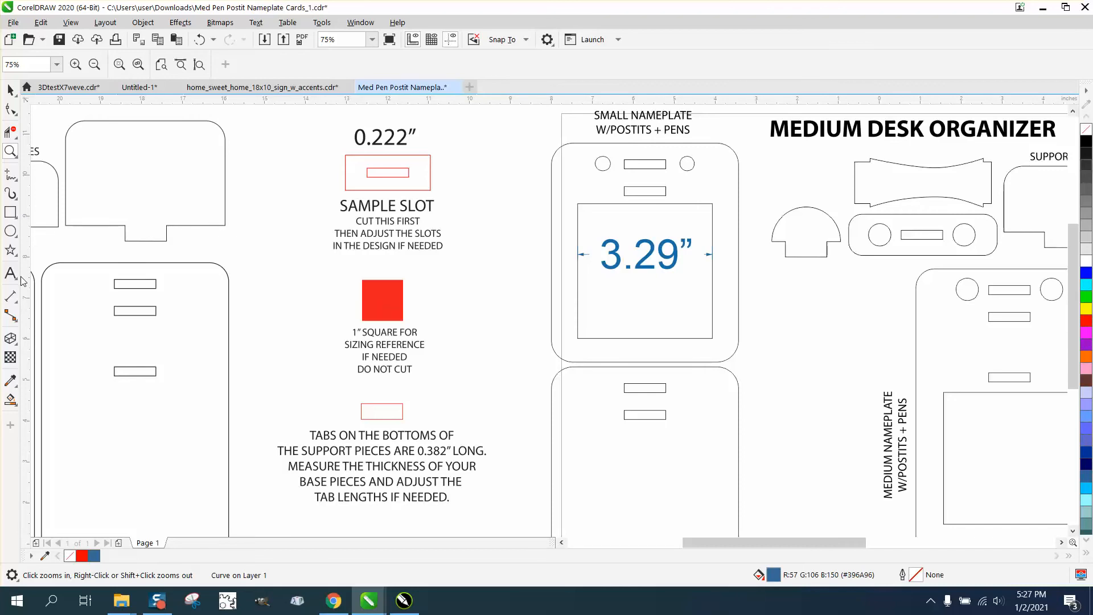
click(18, 306)
click(56, 296)
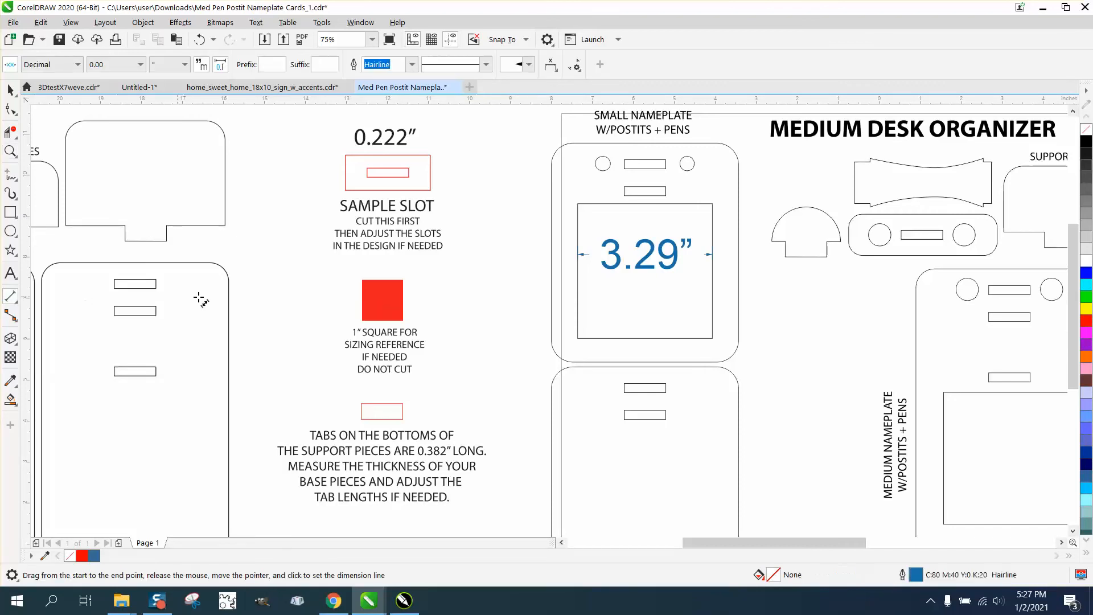
click(16, 94)
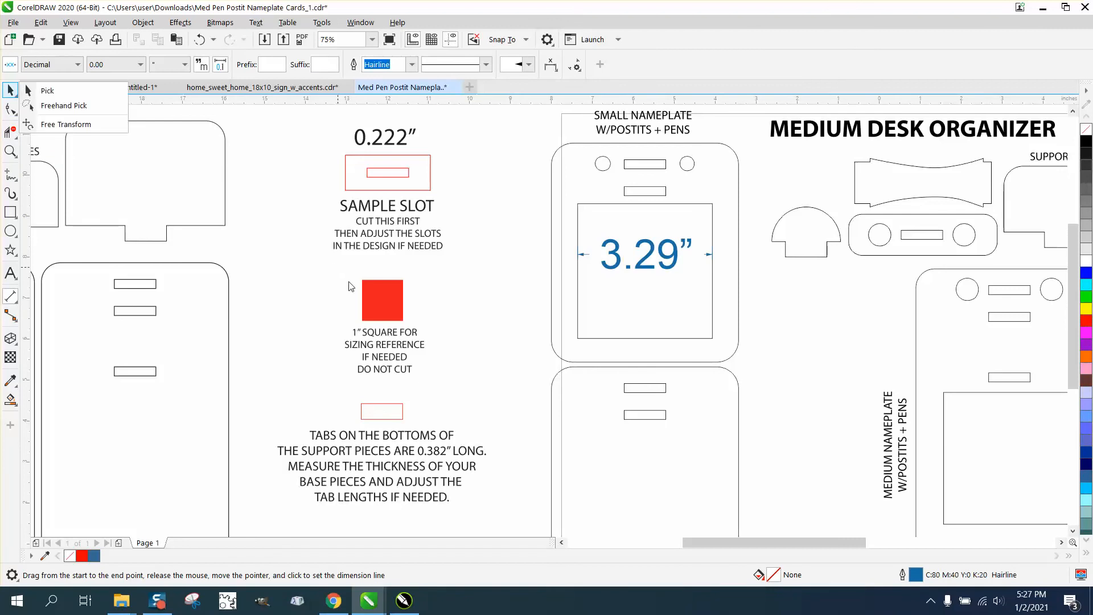
click(367, 292)
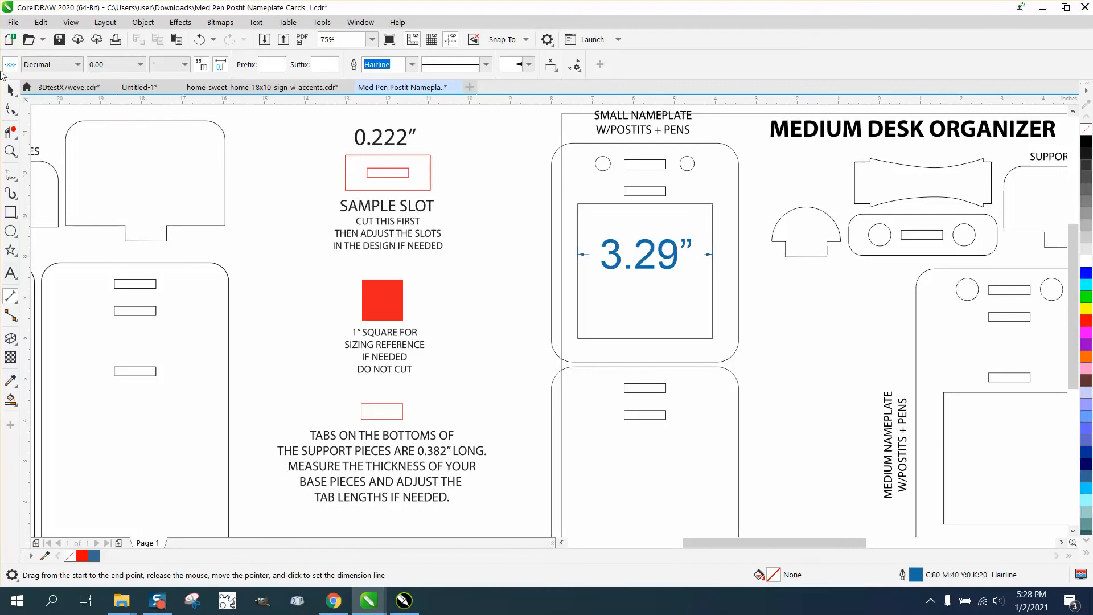
click(10, 90)
Step: Select the original desk organizer design and convert it to curves
click(376, 285)
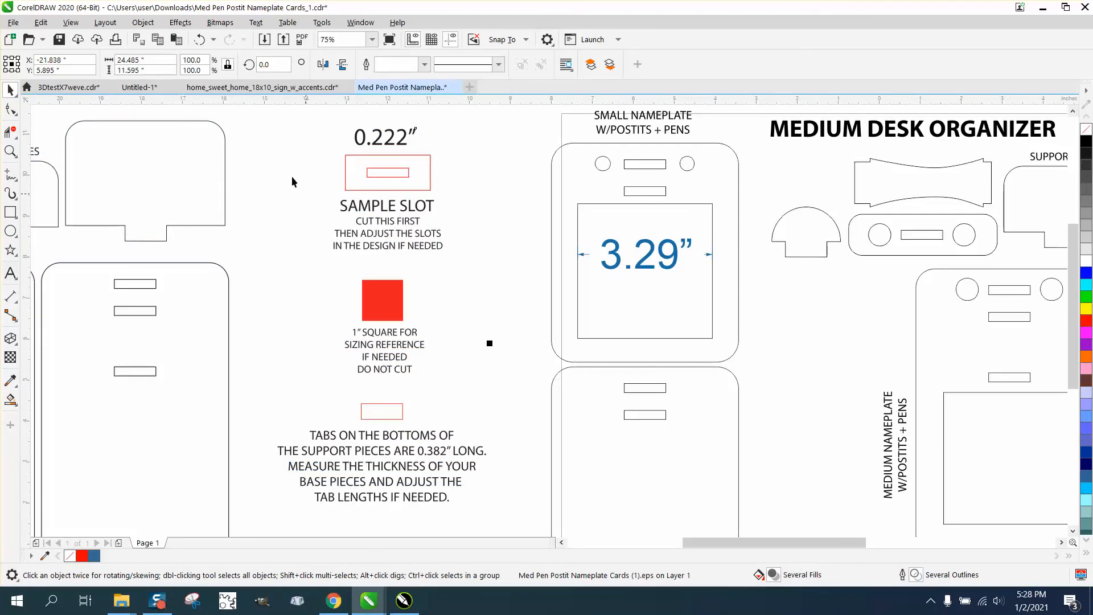
click(143, 23)
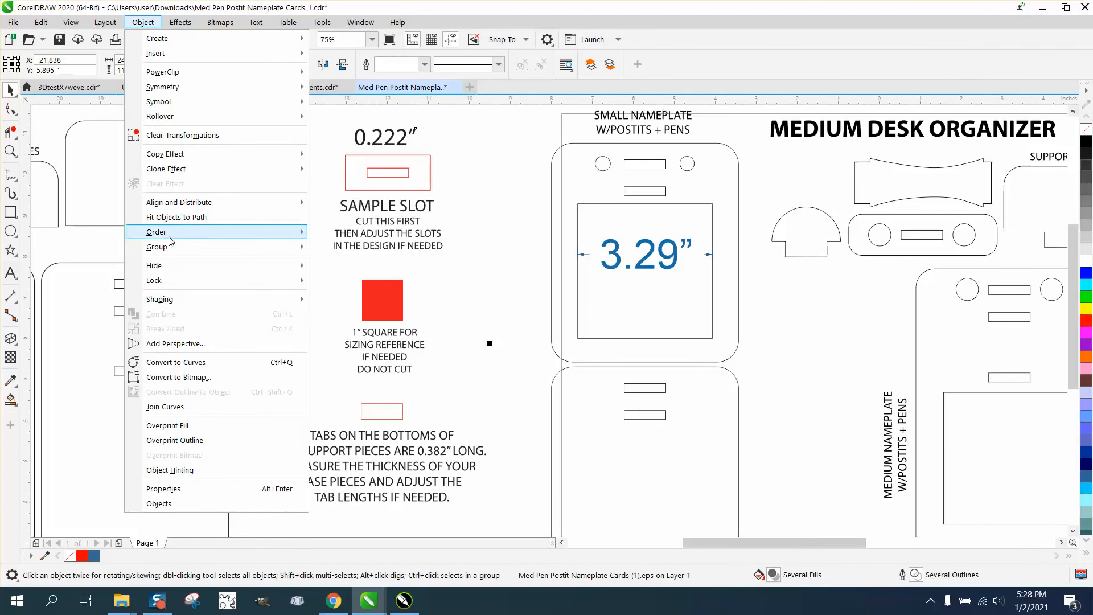
mouse_move(169, 249)
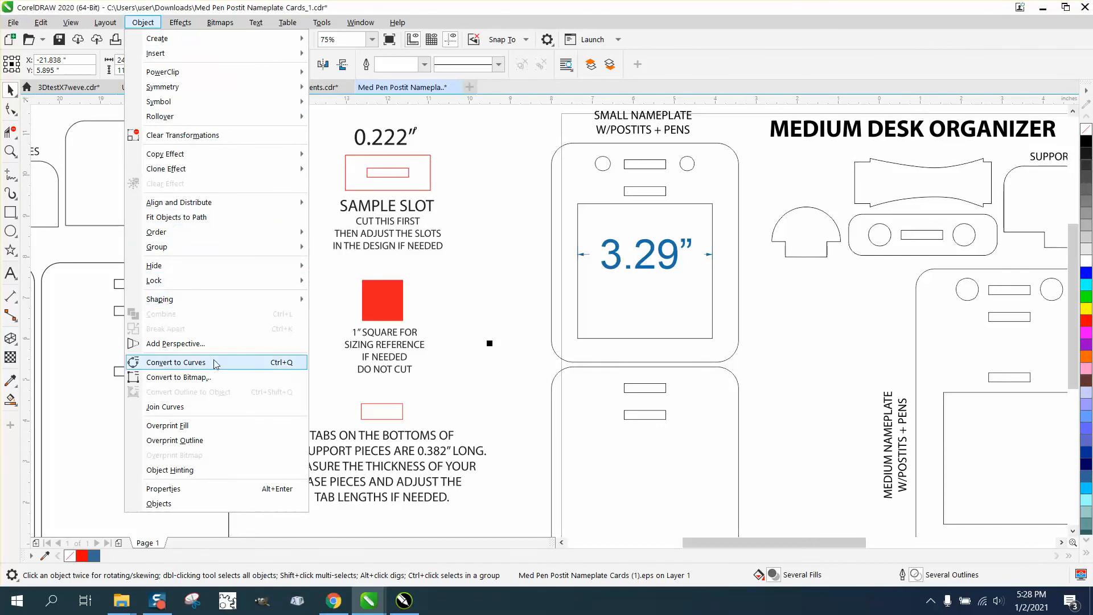
scroll(438, 291, down, 1)
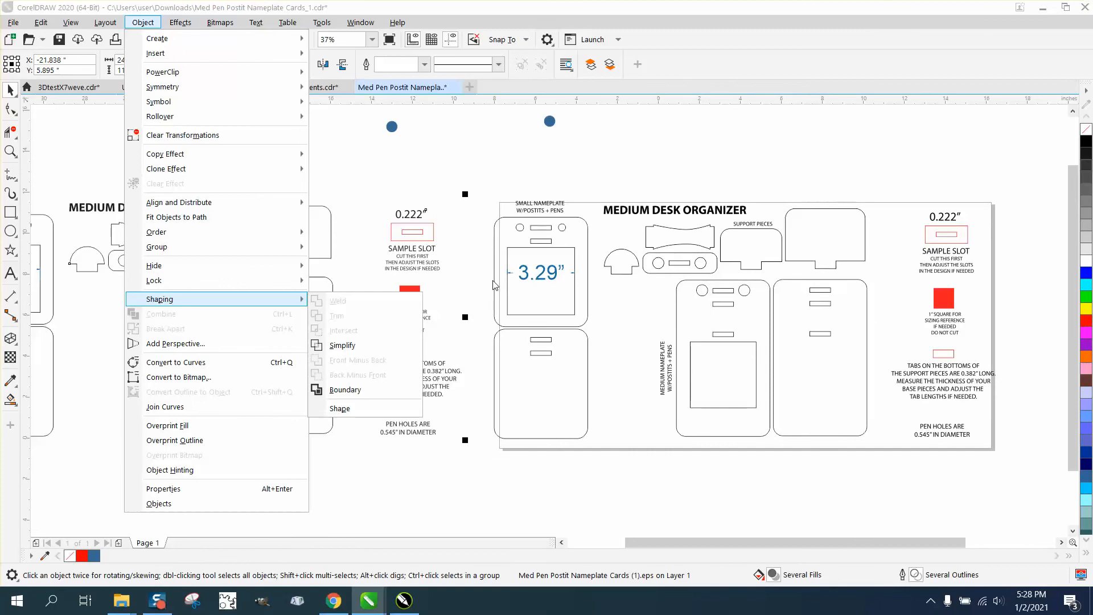
click(488, 274)
click(487, 278)
click(414, 294)
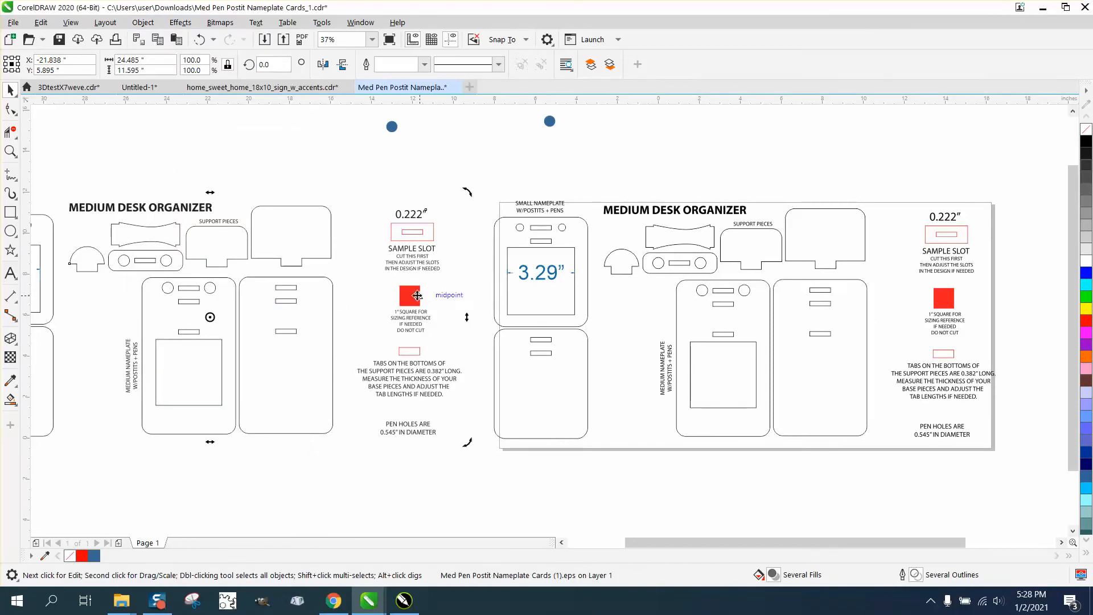
click(143, 22)
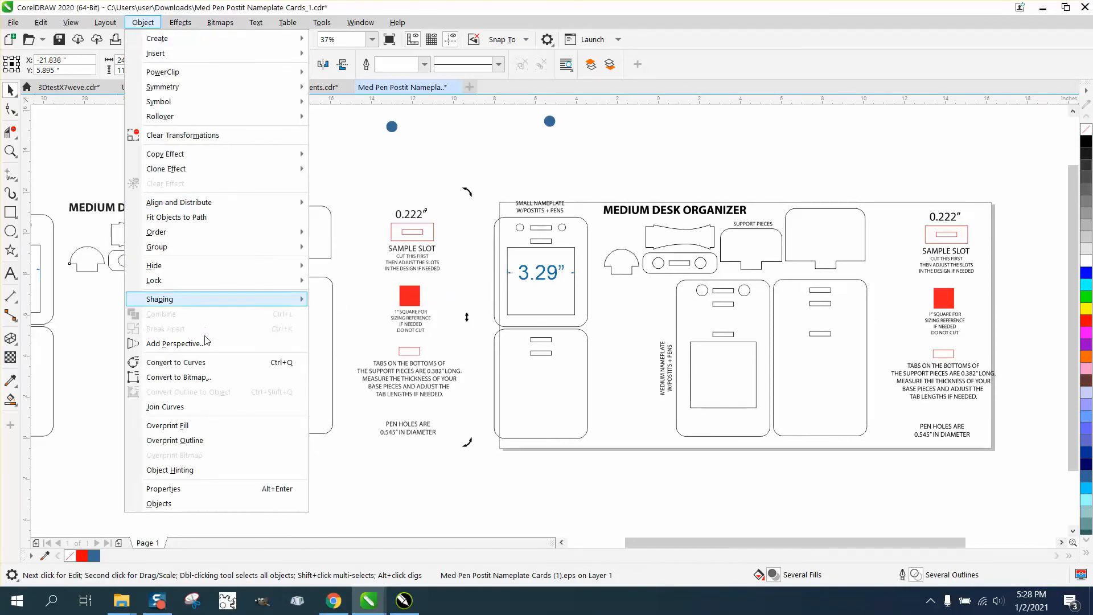
click(200, 363)
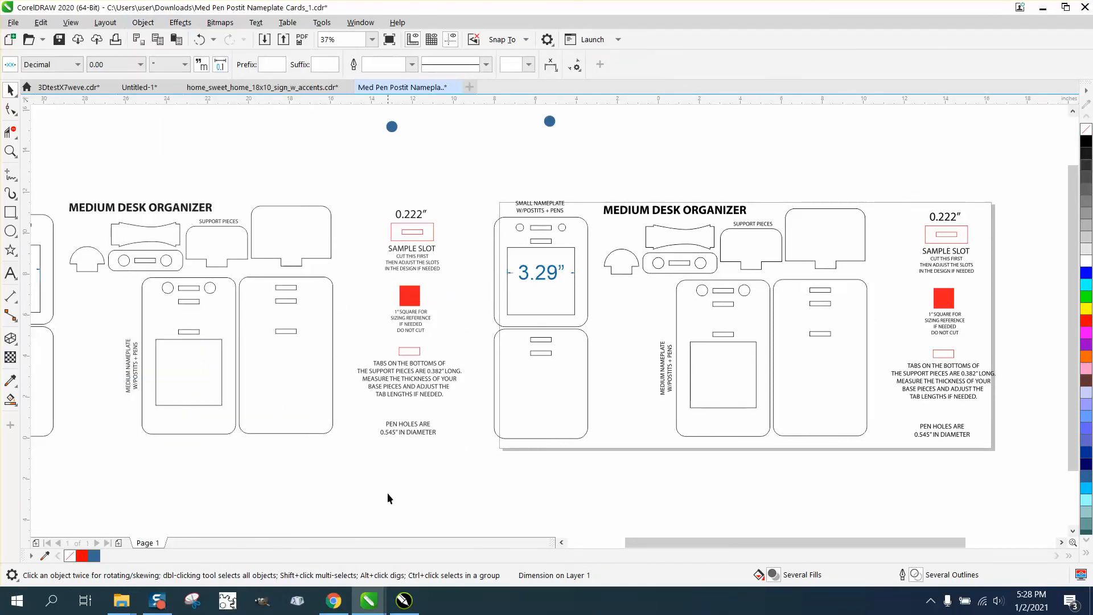
Step: Apply Convert to Curves to the original design's selection once more
click(144, 23)
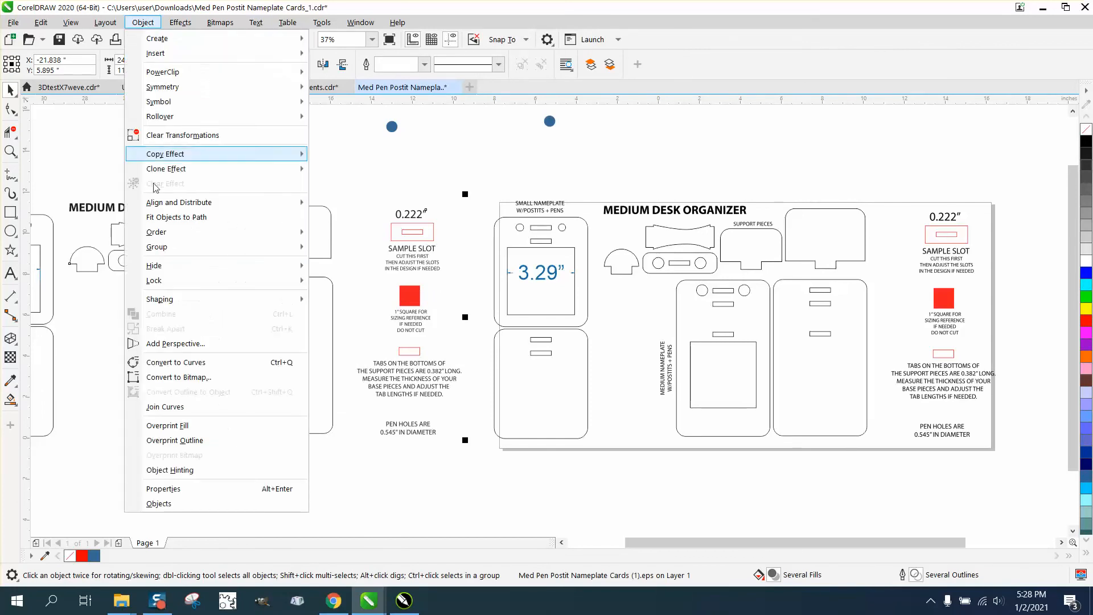
click(174, 363)
click(348, 441)
click(406, 308)
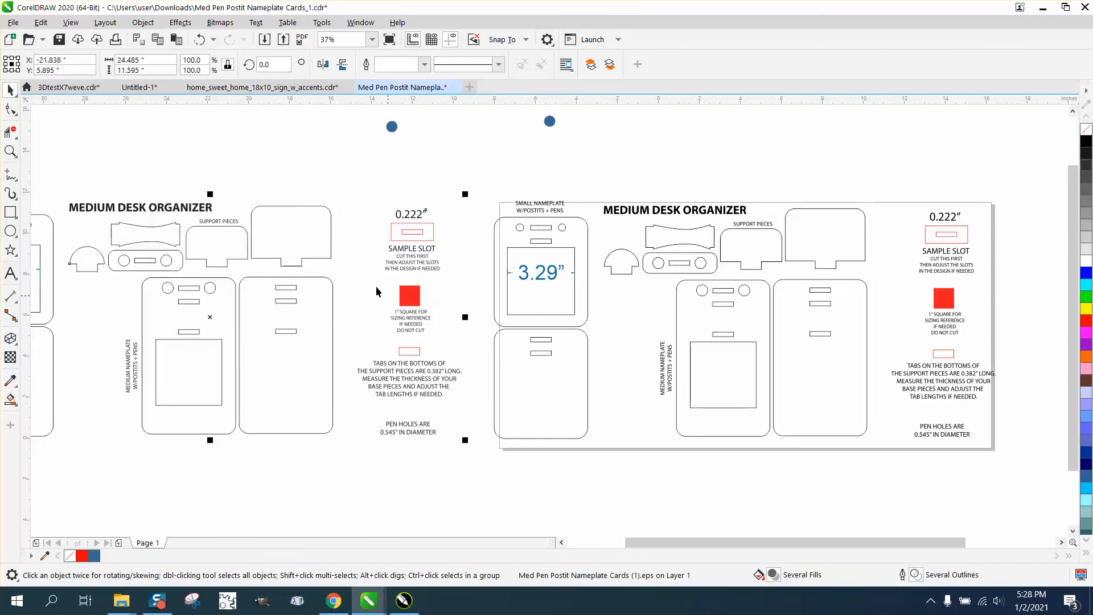
click(143, 22)
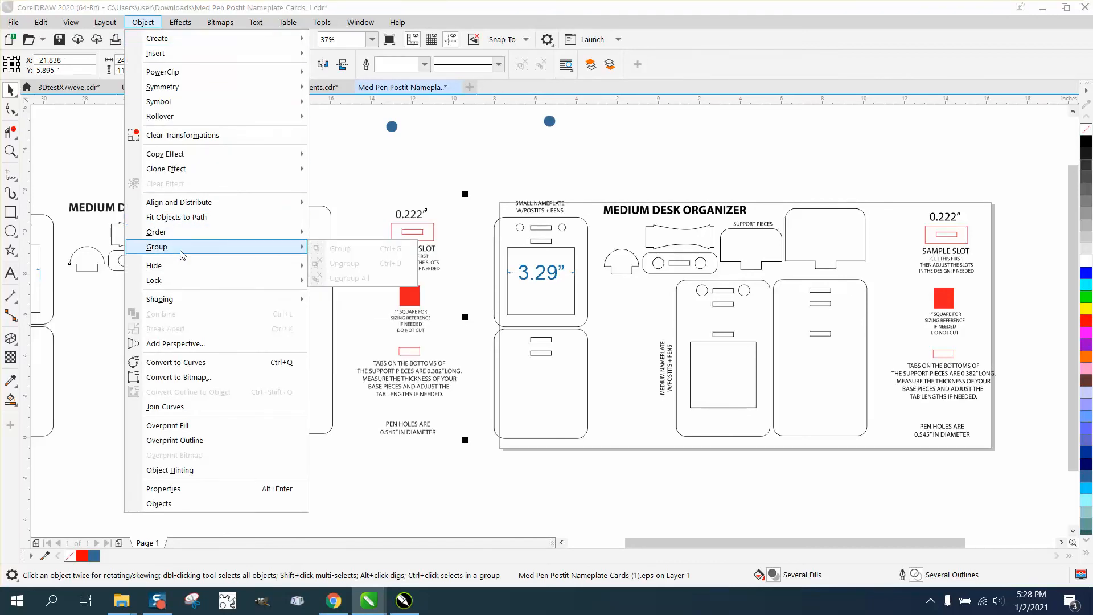
mouse_move(266, 237)
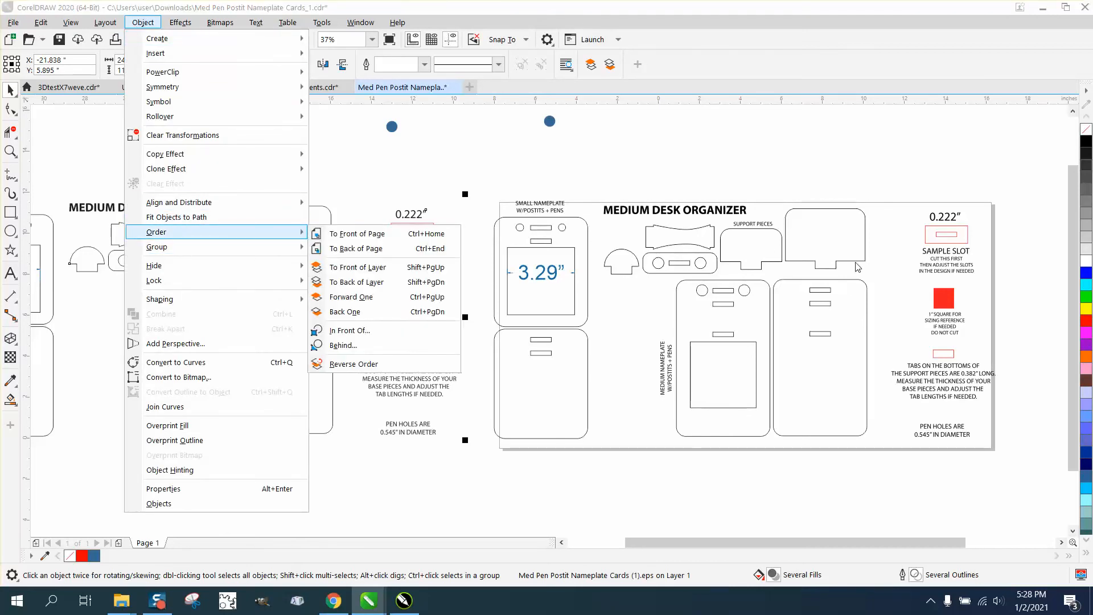
Step: Select the rescaled copy of the design and convert it to curves
click(949, 299)
click(950, 299)
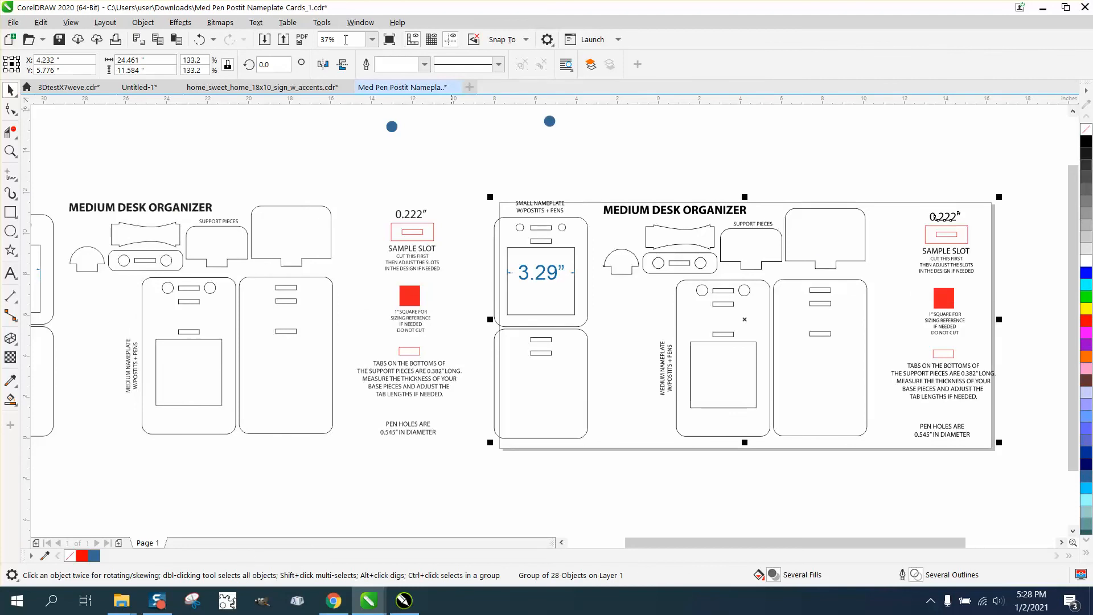
click(143, 22)
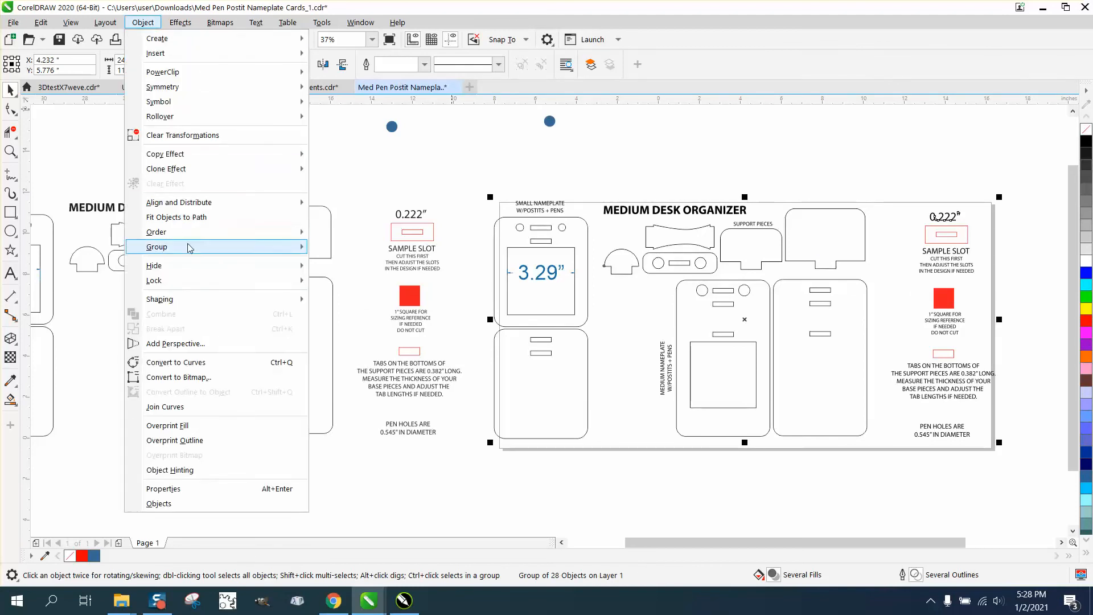
mouse_move(191, 252)
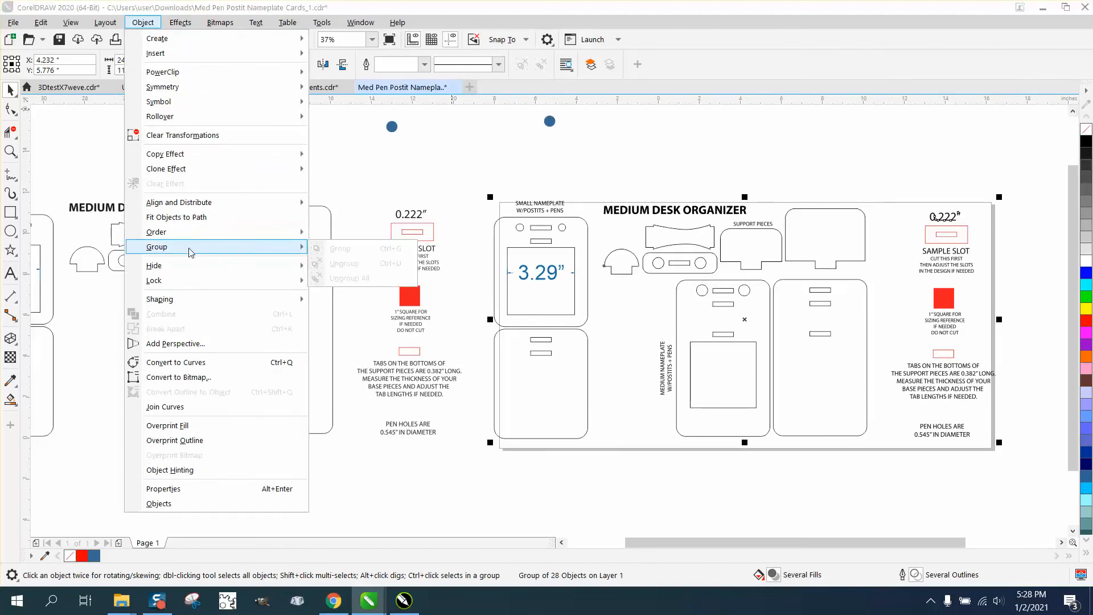
click(181, 365)
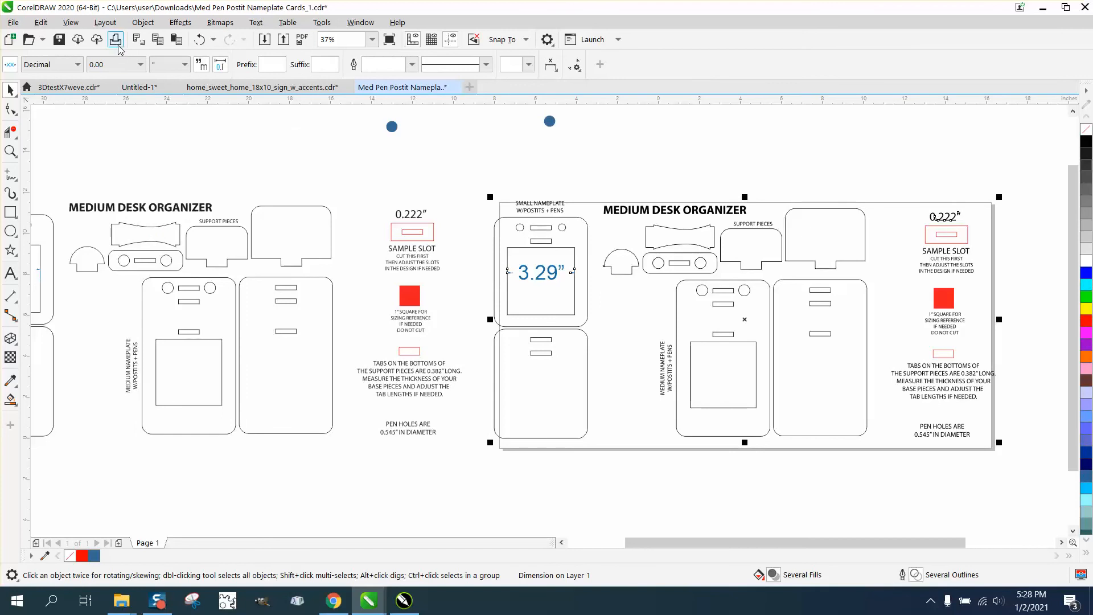
Step: Break apart the 3.29" dimension on the rescaled copy and delete its text
click(143, 23)
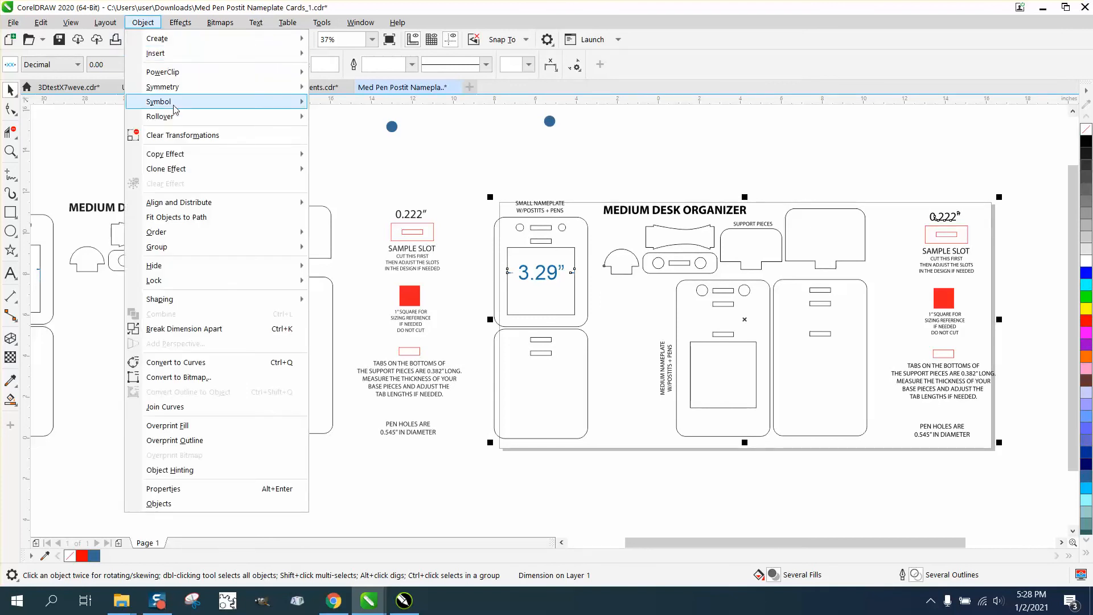
click(182, 330)
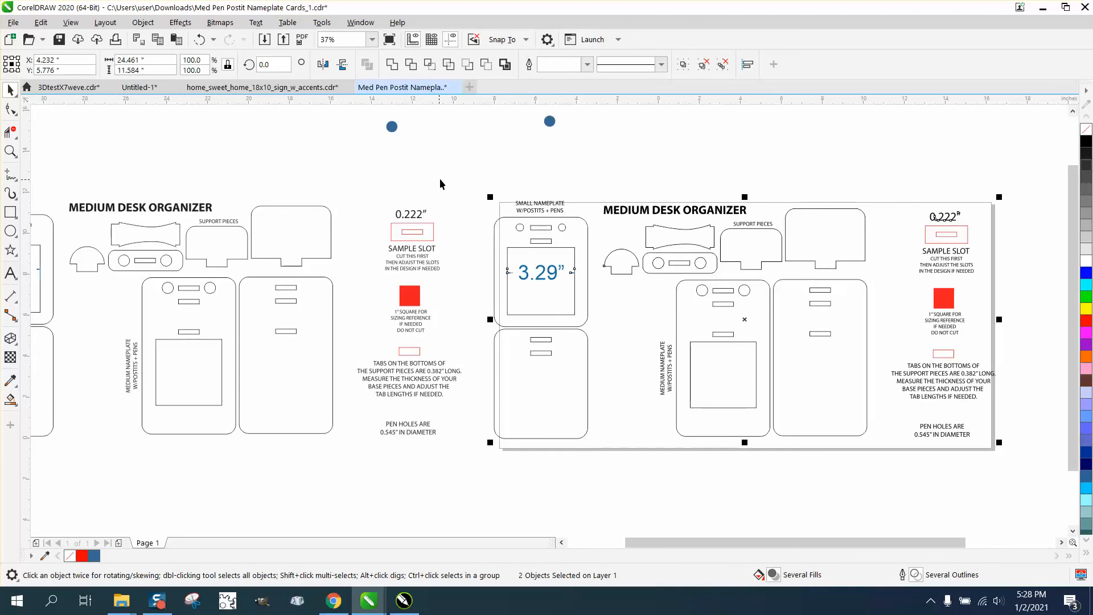
click(555, 281)
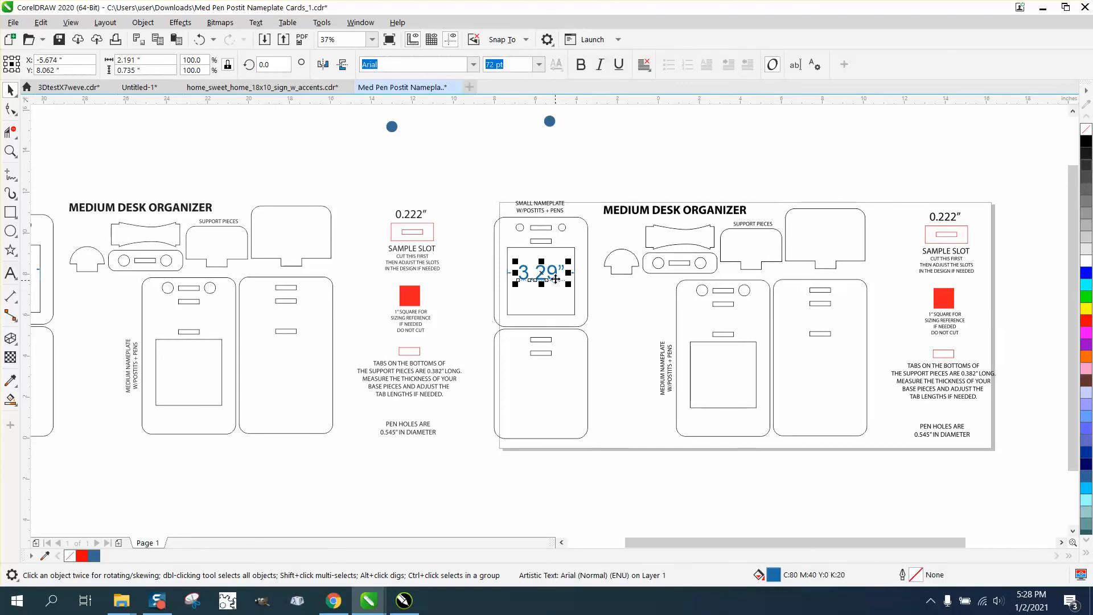
key(Delete)
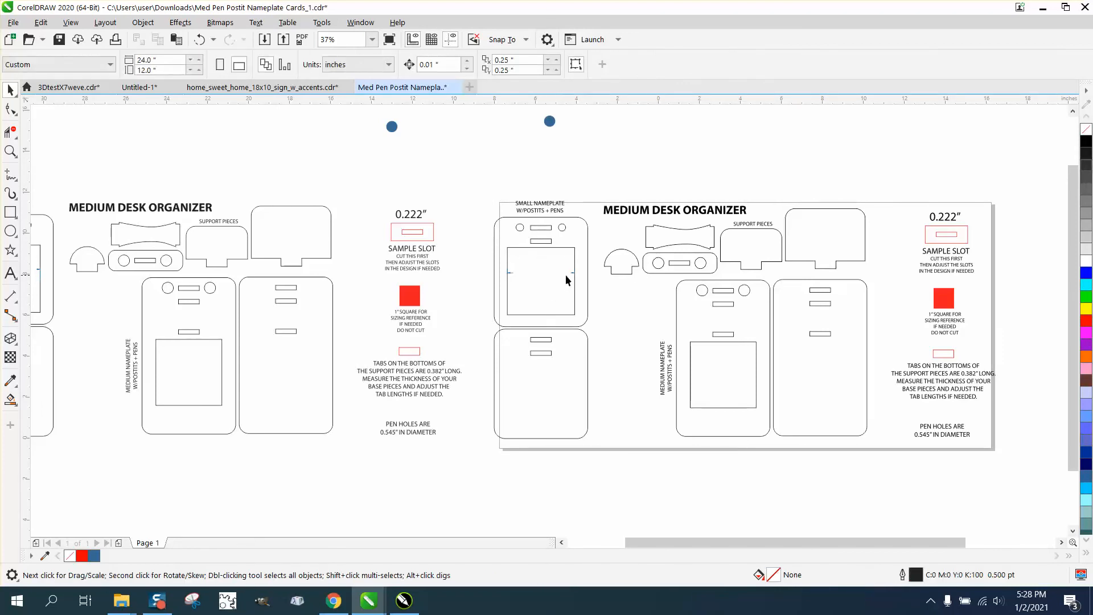
Step: Nudge the rescaled copy slightly left and down on the page
click(573, 275)
click(800, 277)
click(940, 308)
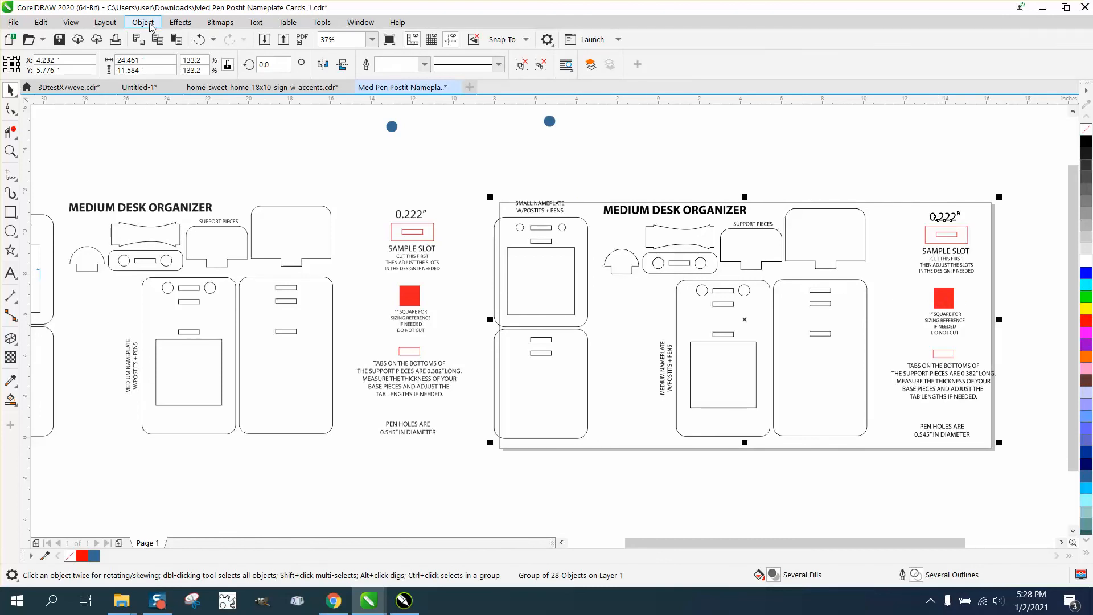
drag(552, 208, 488, 265)
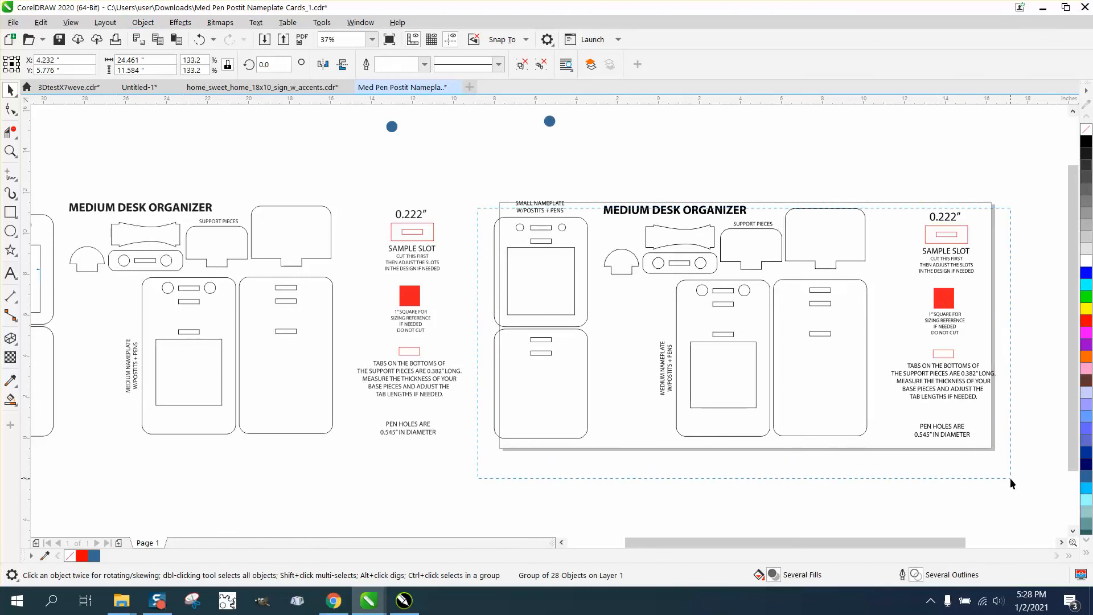
drag(1011, 479, 1011, 481)
click(143, 22)
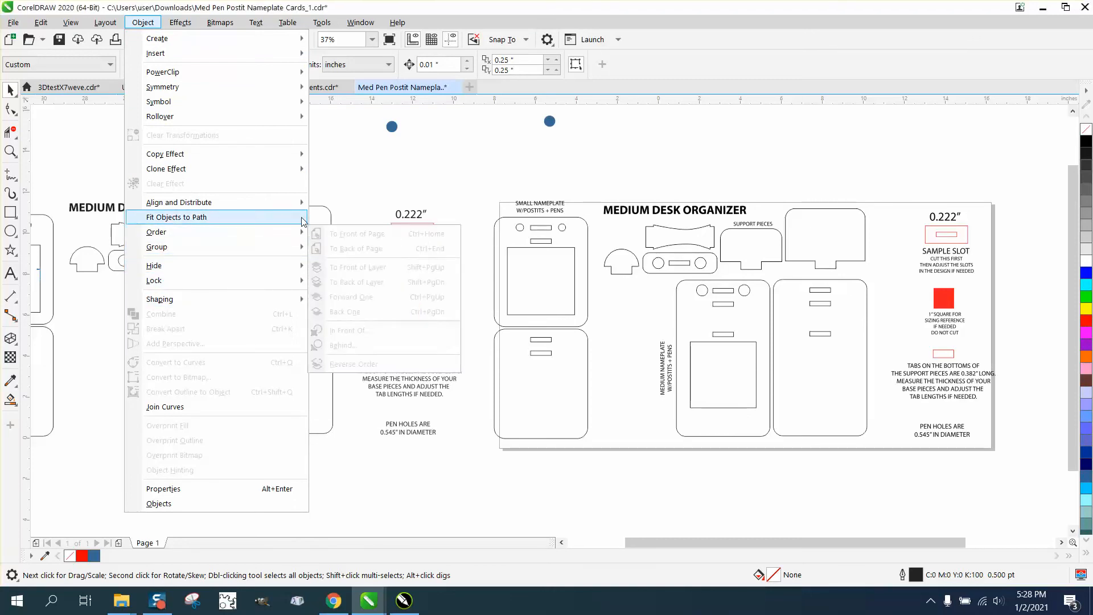
click(894, 213)
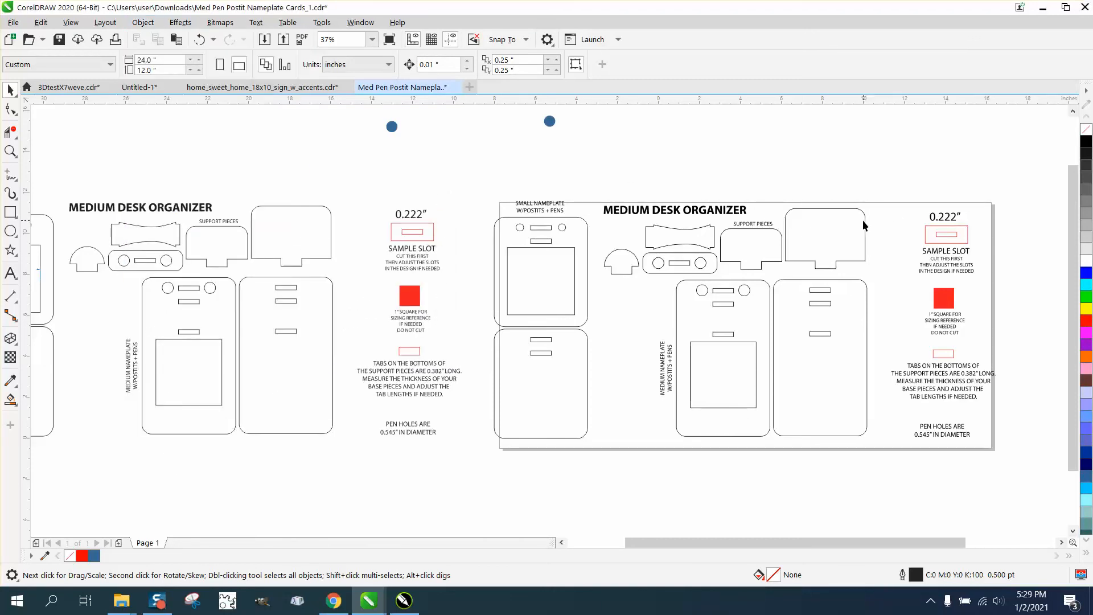
mouse_move(825, 233)
mouse_down()
mouse_move(840, 204)
mouse_move(811, 238)
mouse_up()
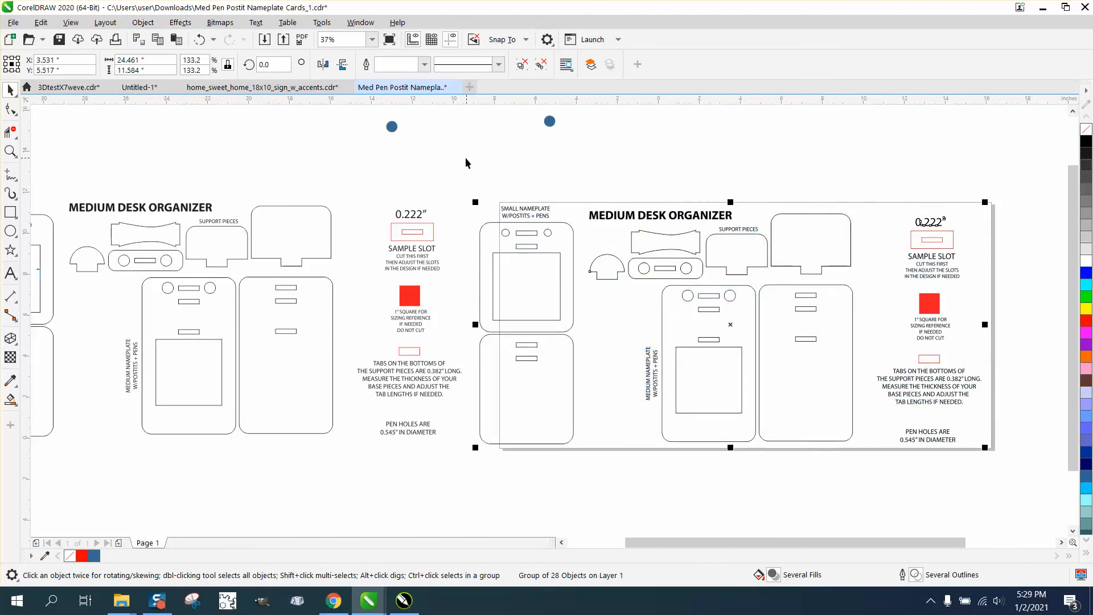
Step: Marquee-select all parts of the rescaled copy to apply an object command
drag(466, 163, 1016, 484)
click(143, 23)
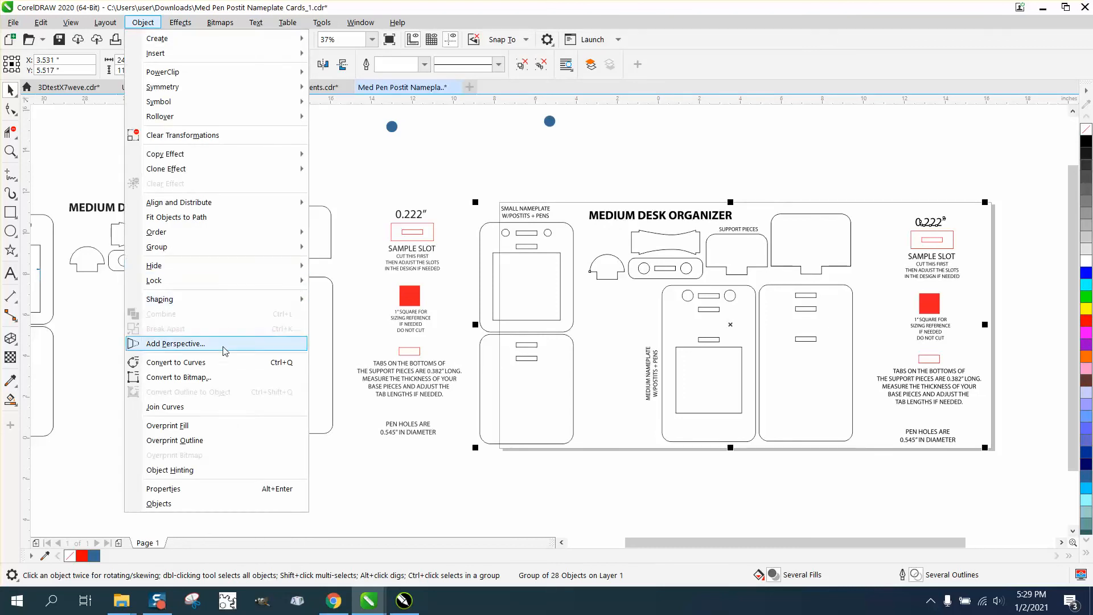